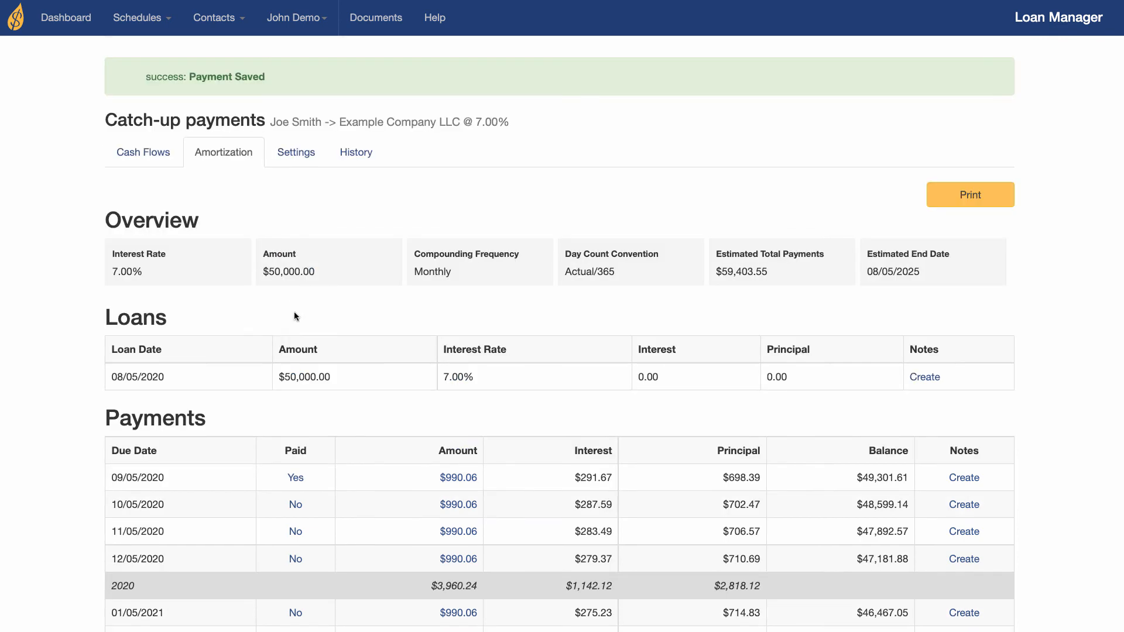
Mark the payments due from 10/05/2020 through 02/05/2021 as paid in the amortization schedule.
scroll(303, 347, "down", 4)
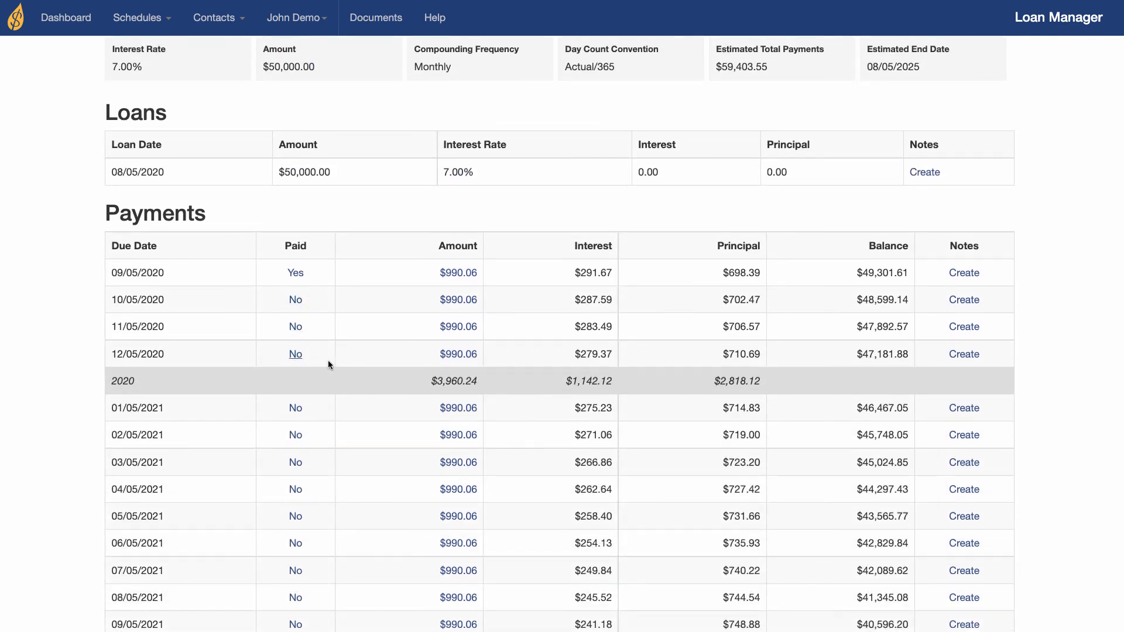
scroll(328, 362, "down", 8)
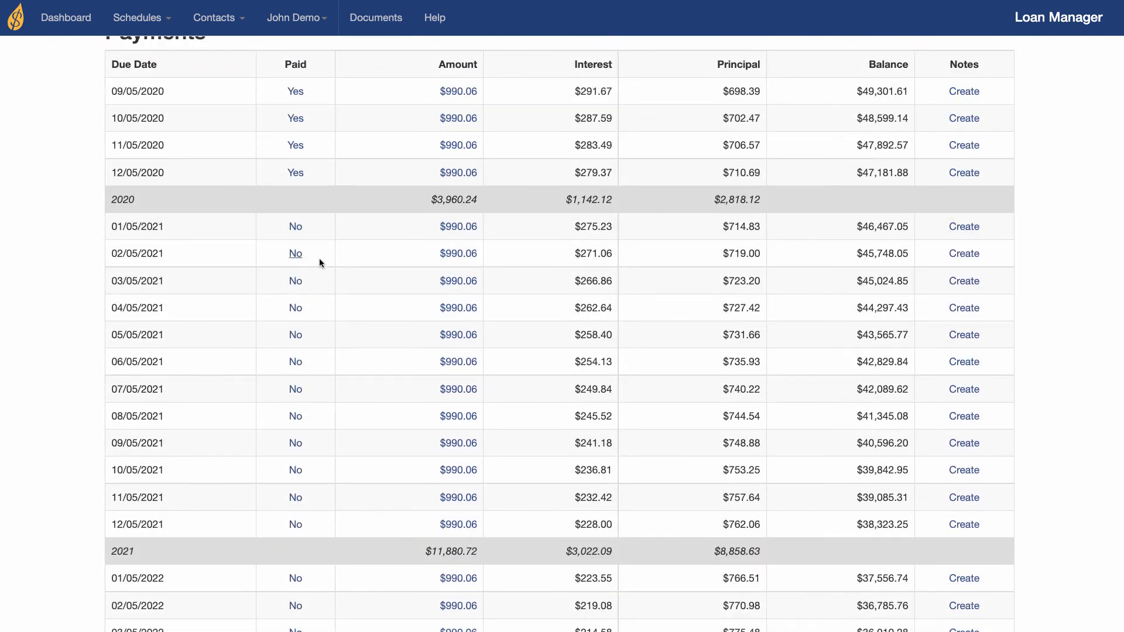
left_click(316, 258)
scroll(315, 446, "down", 6)
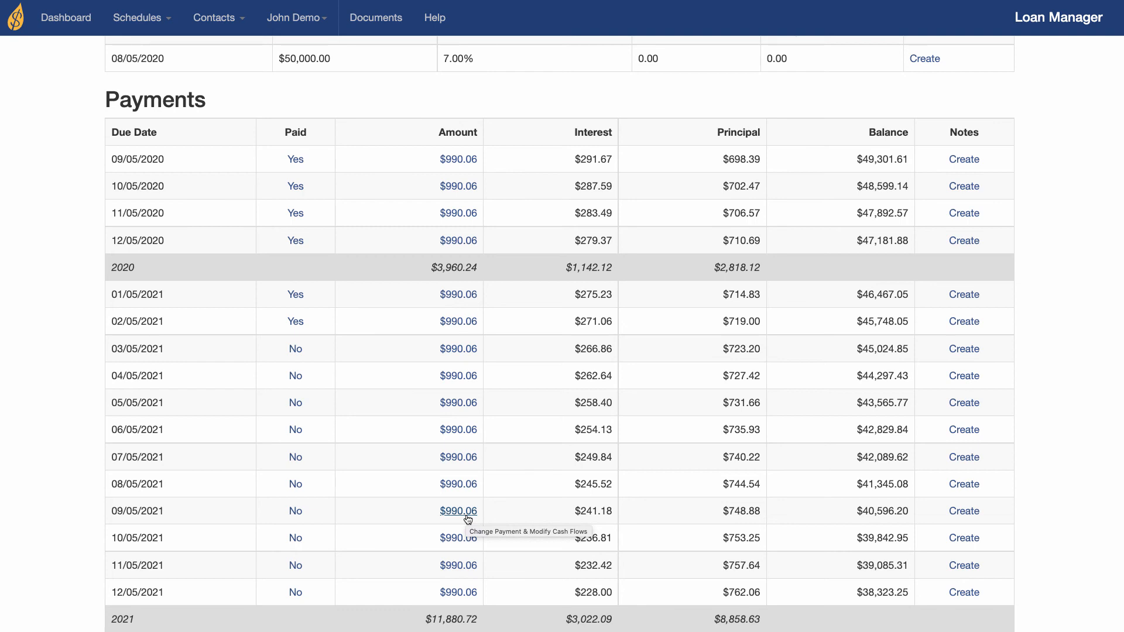
Open the payment due 03/05/2021 for modification as its own cash flow line and confirm.
scroll(454, 293, "up", 1)
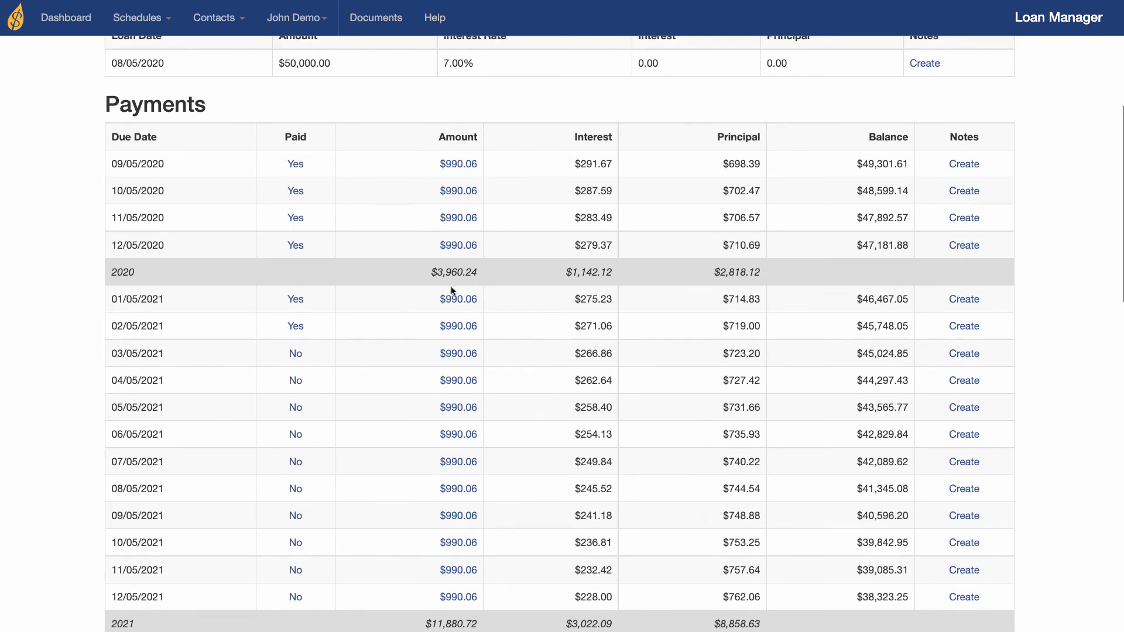
scroll(453, 446, "down", 1)
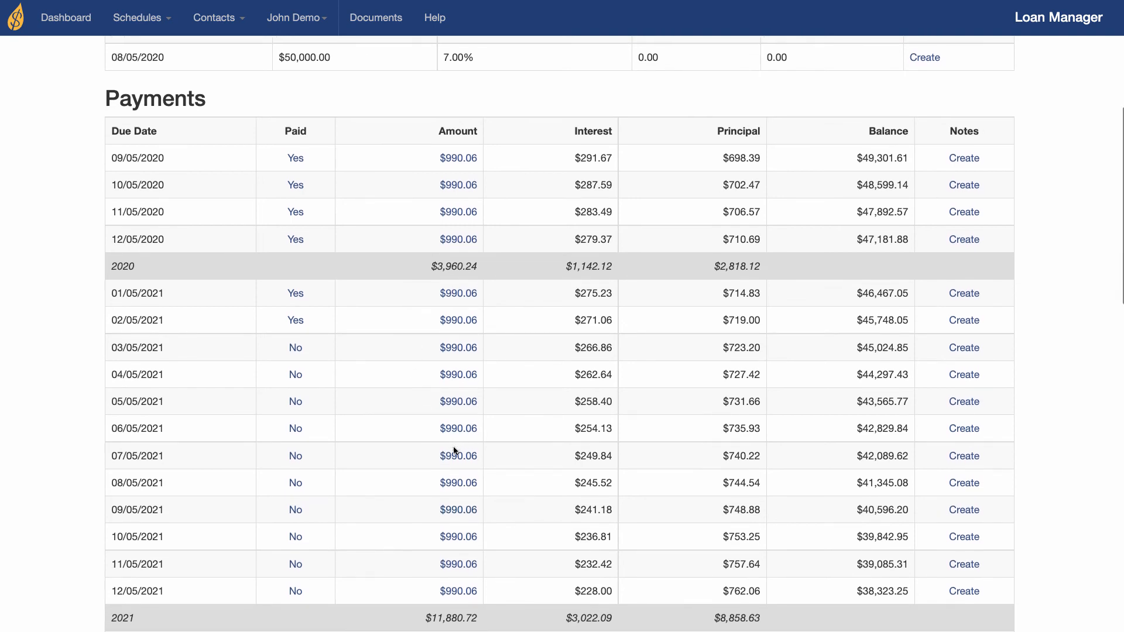
scroll(454, 450, "up", 1)
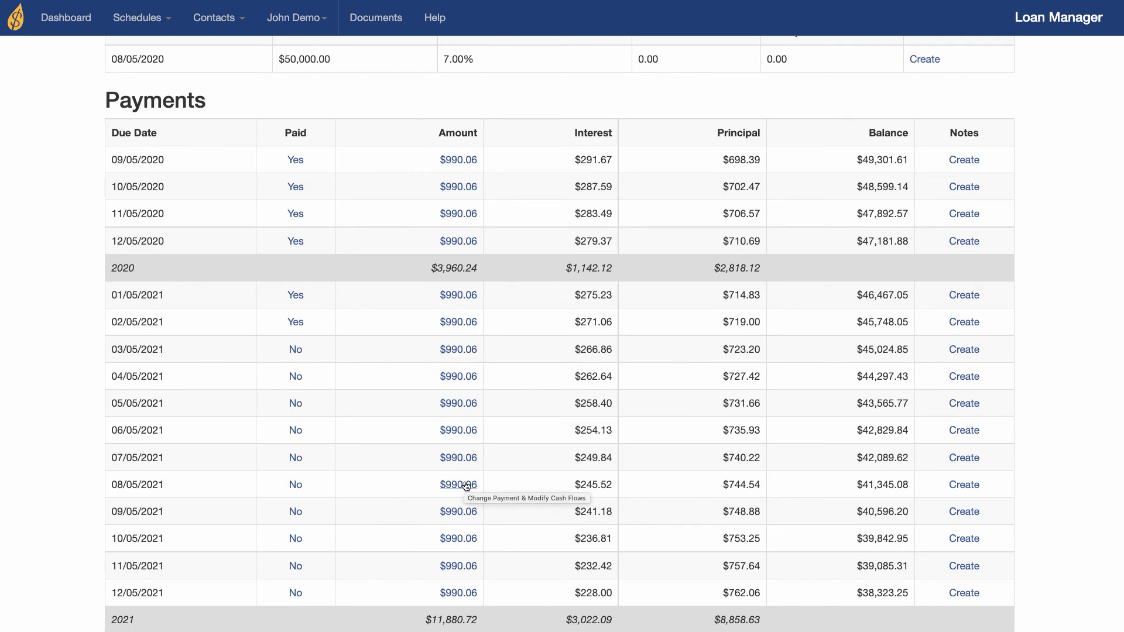
left_click(457, 351)
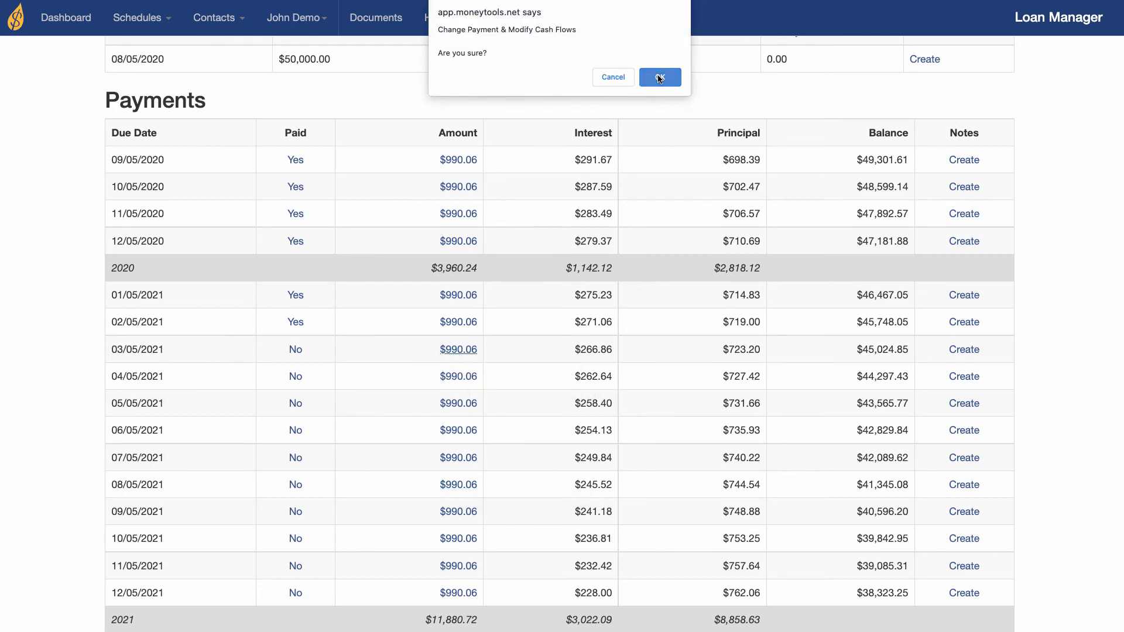
left_click(659, 77)
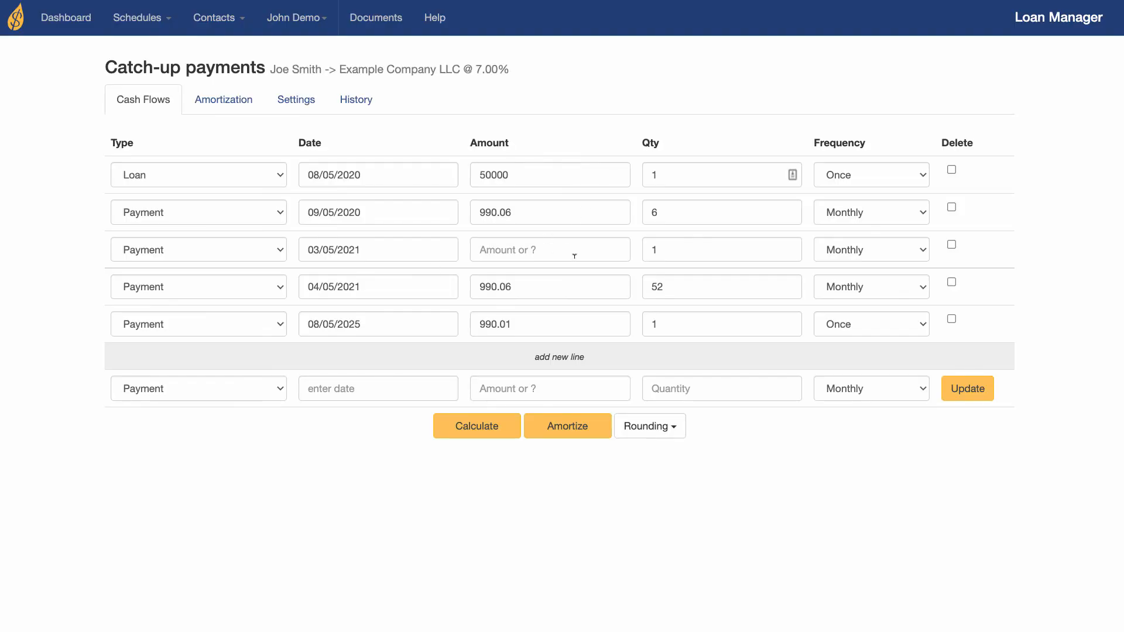
Split out the payment due 08/05/2021 from the amortization schedule as its own cash flow line.
left_click(227, 103)
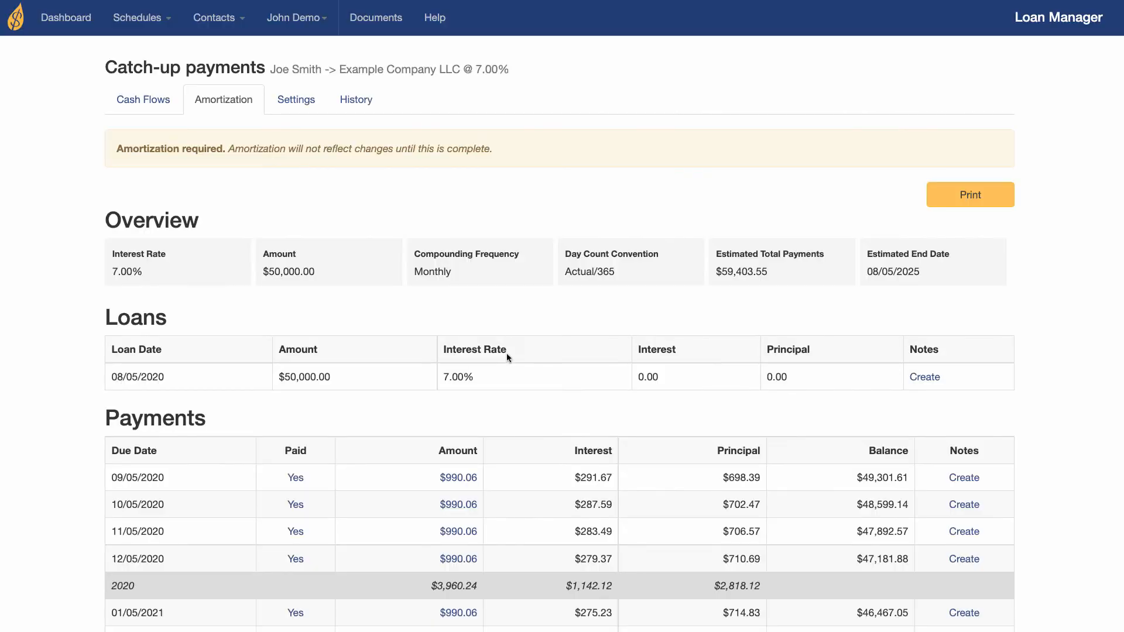
scroll(497, 376, "down", 6)
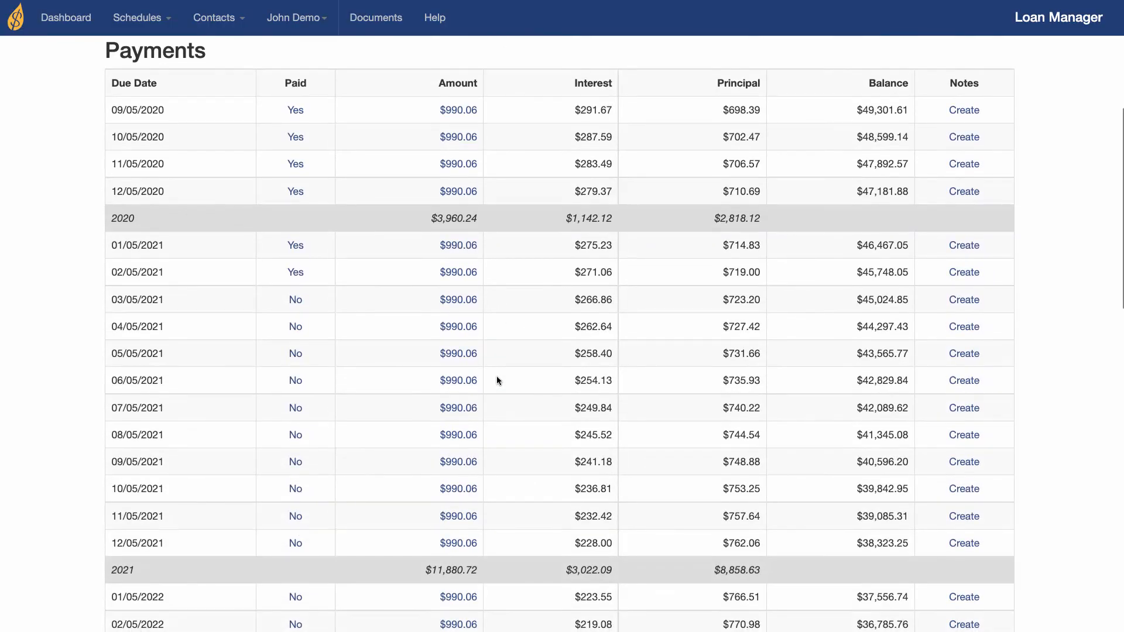
left_click(460, 435)
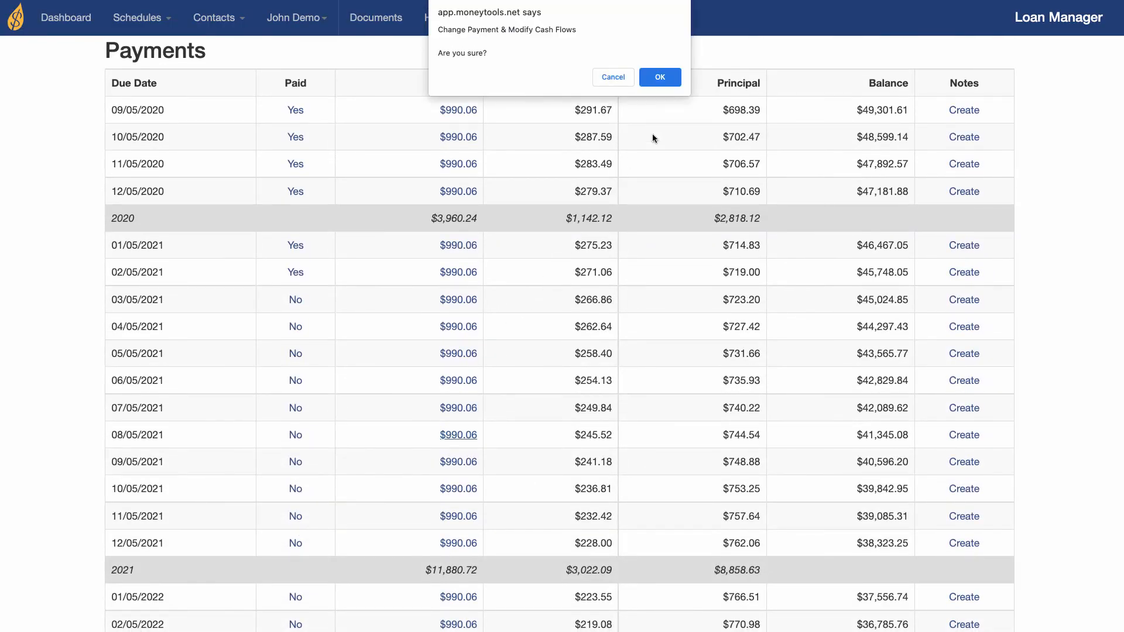
left_click(660, 78)
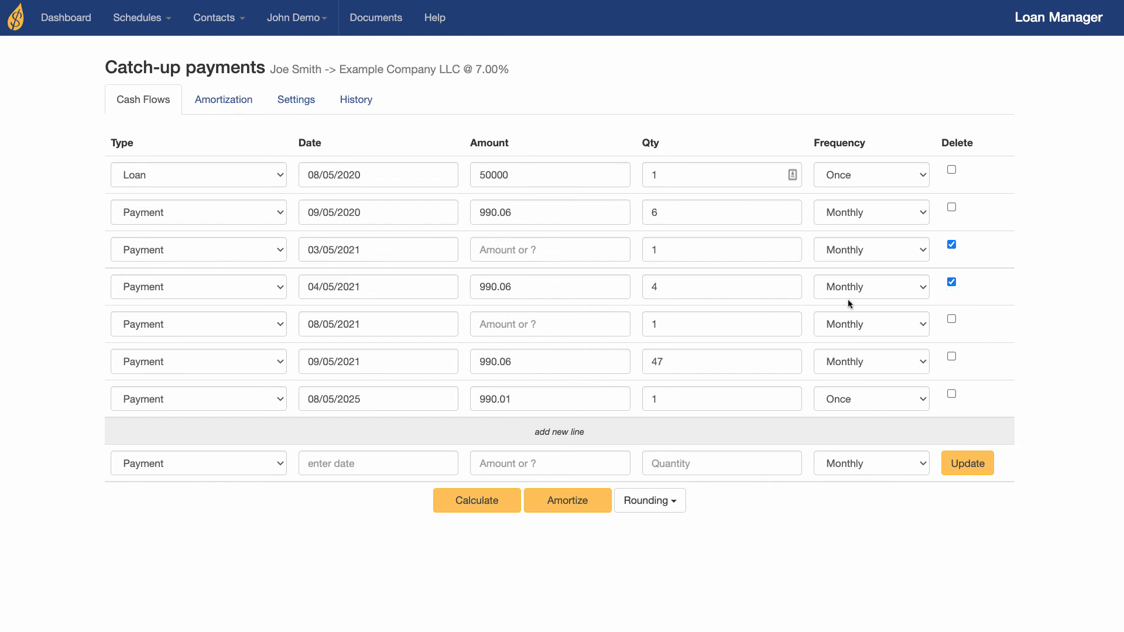
Set the 08/05/2021 payment to 6000 and save the cash flows with the 03/05/2021 and 04/05/2021 lines deleted.
left_click(563, 324)
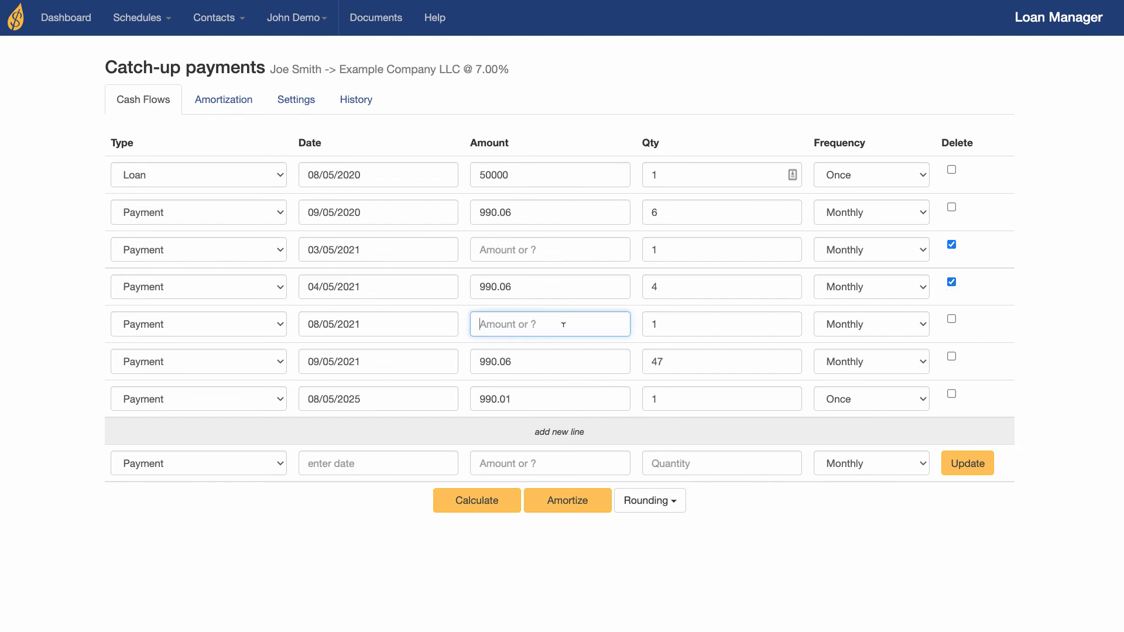
type("6000")
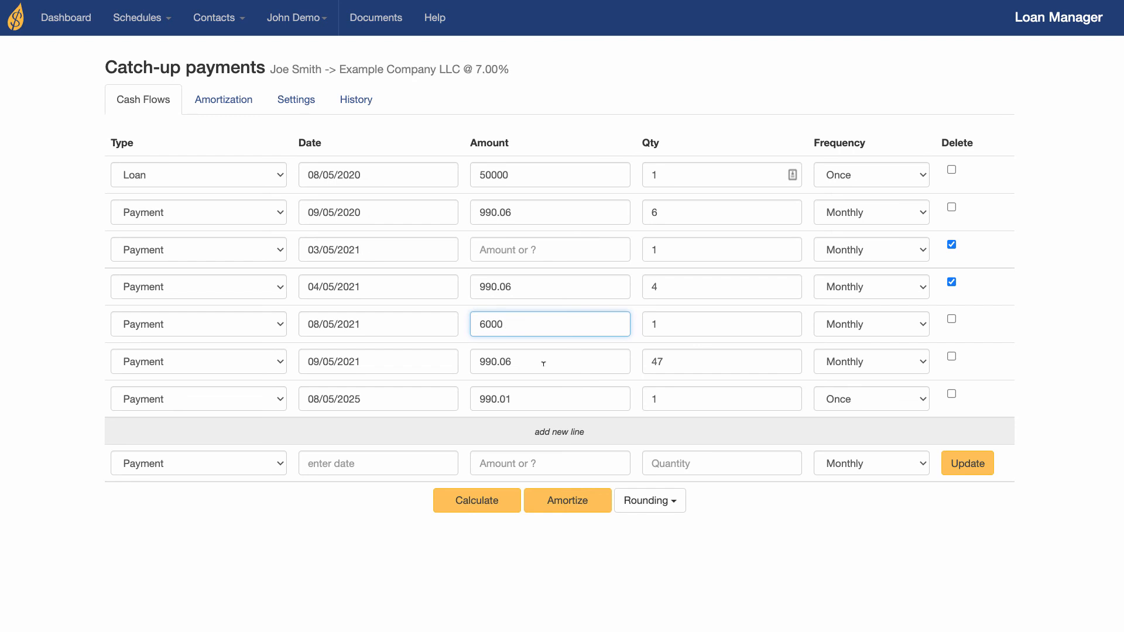
left_click(983, 464)
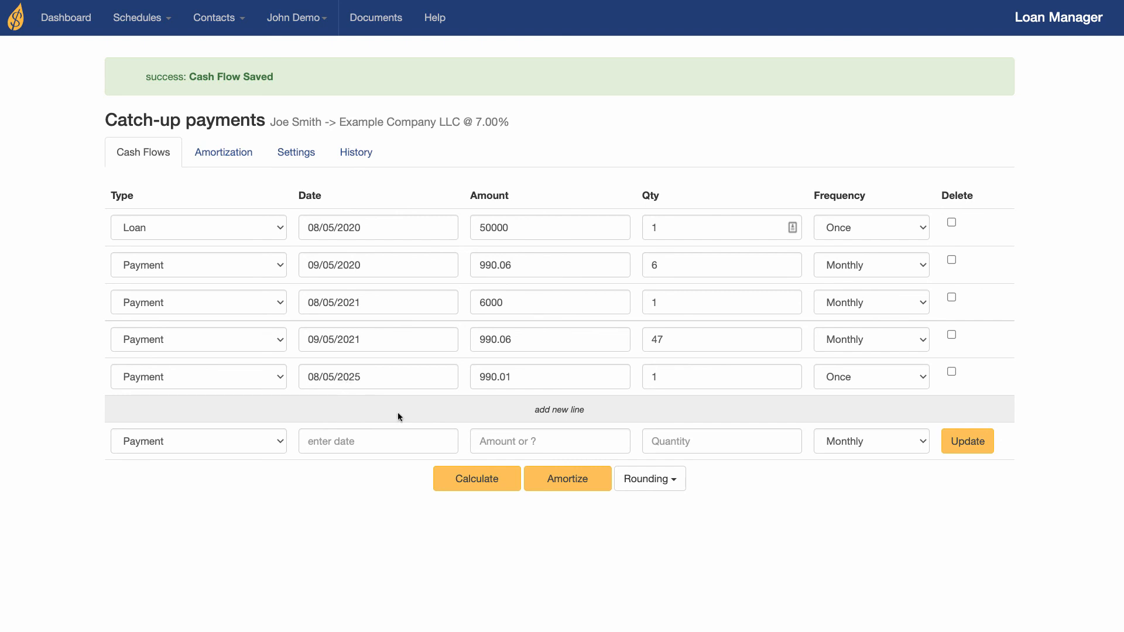
Recalculate the cash flows to adjust the final payment on 08/05/2025.
left_click(485, 479)
double_click(652, 338)
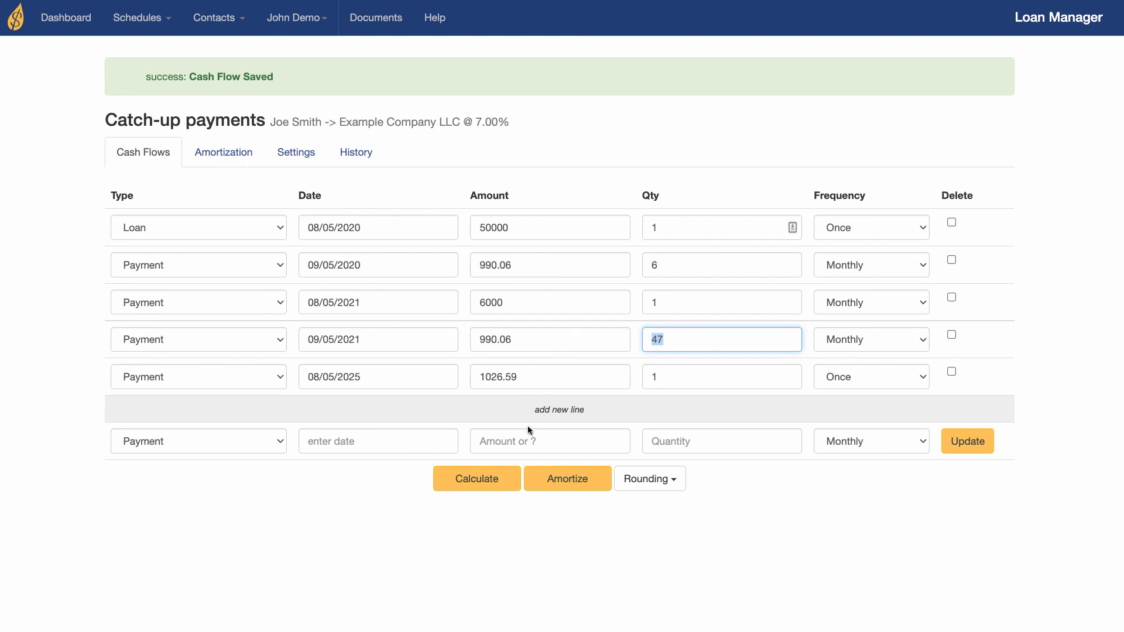
double_click(519, 378)
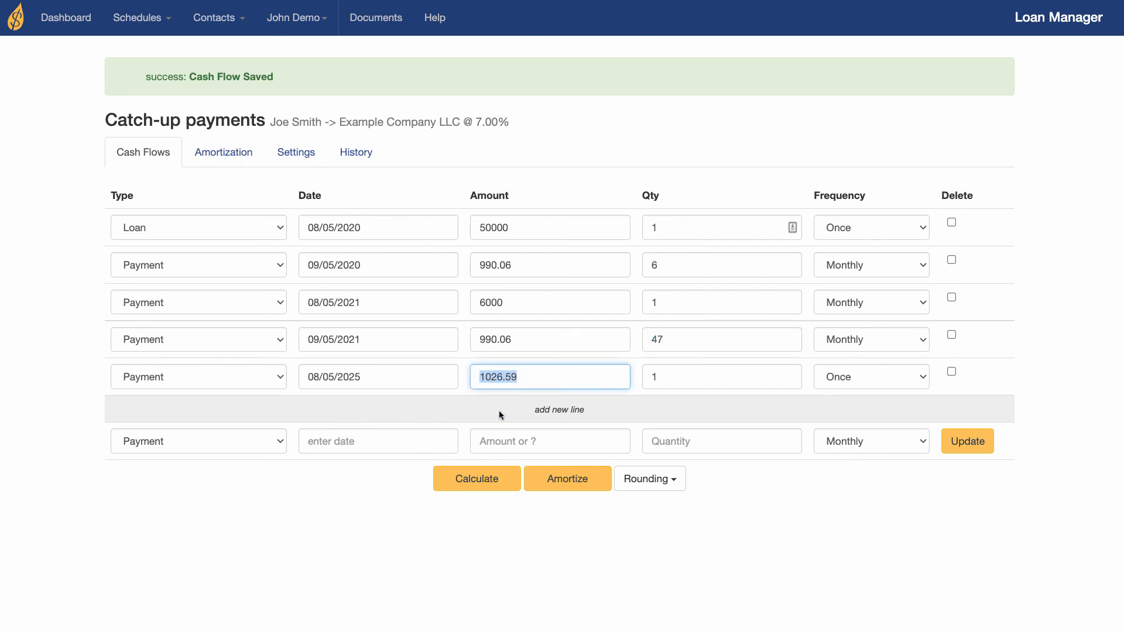
left_click(540, 405)
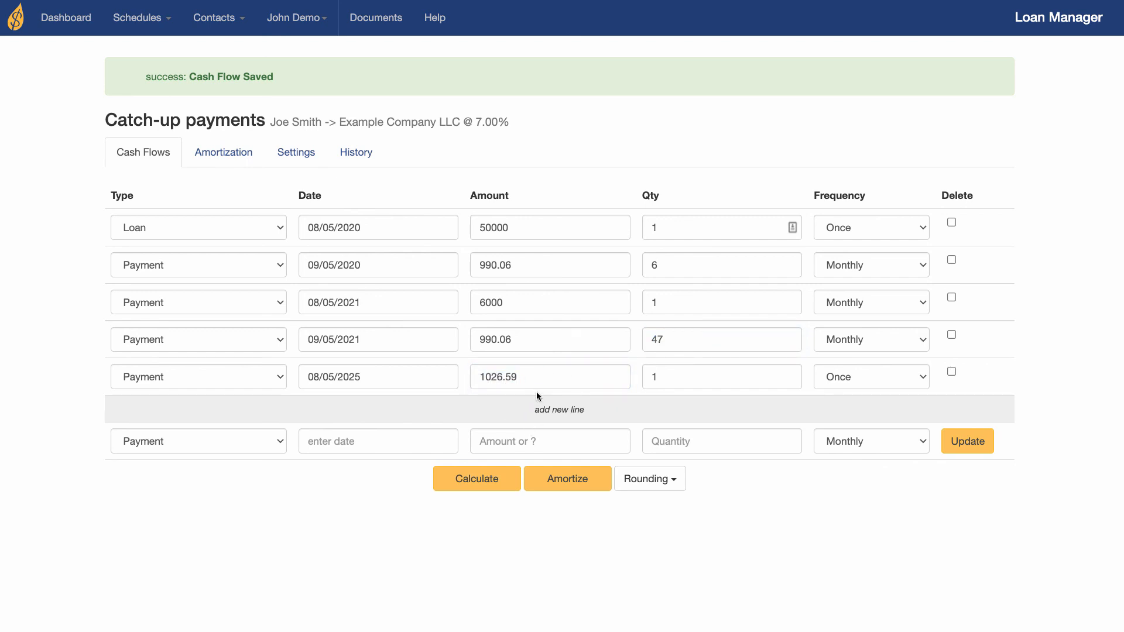
Amortize the recalculated cash flows and review the 2021 payments in the schedule.
left_click(574, 487)
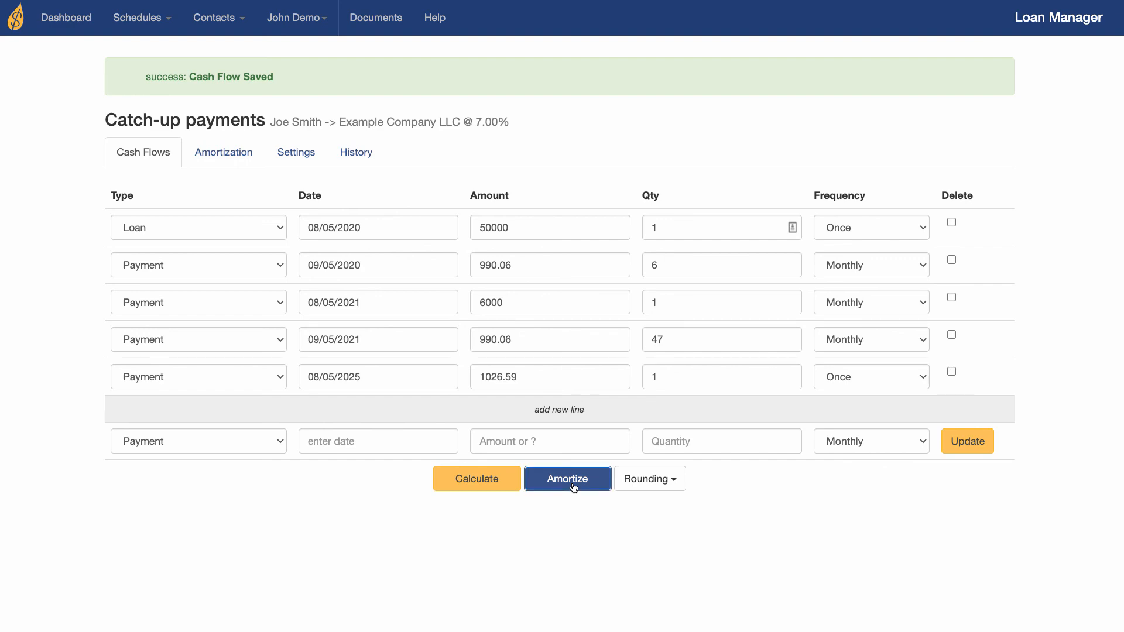
scroll(573, 481, "down", 2)
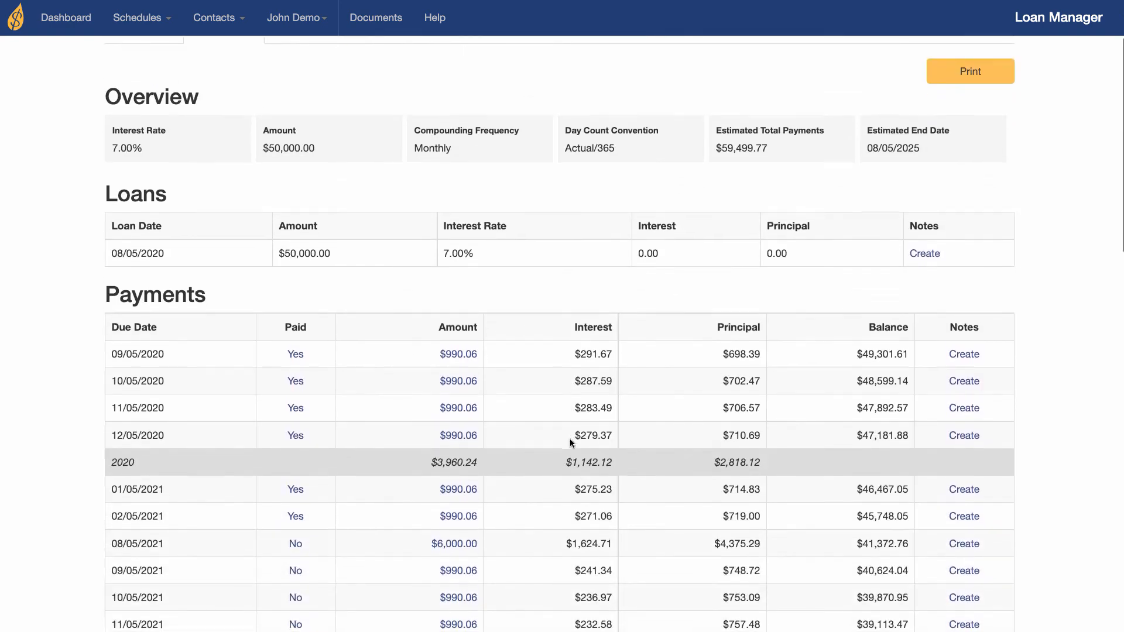
scroll(570, 438, "down", 5)
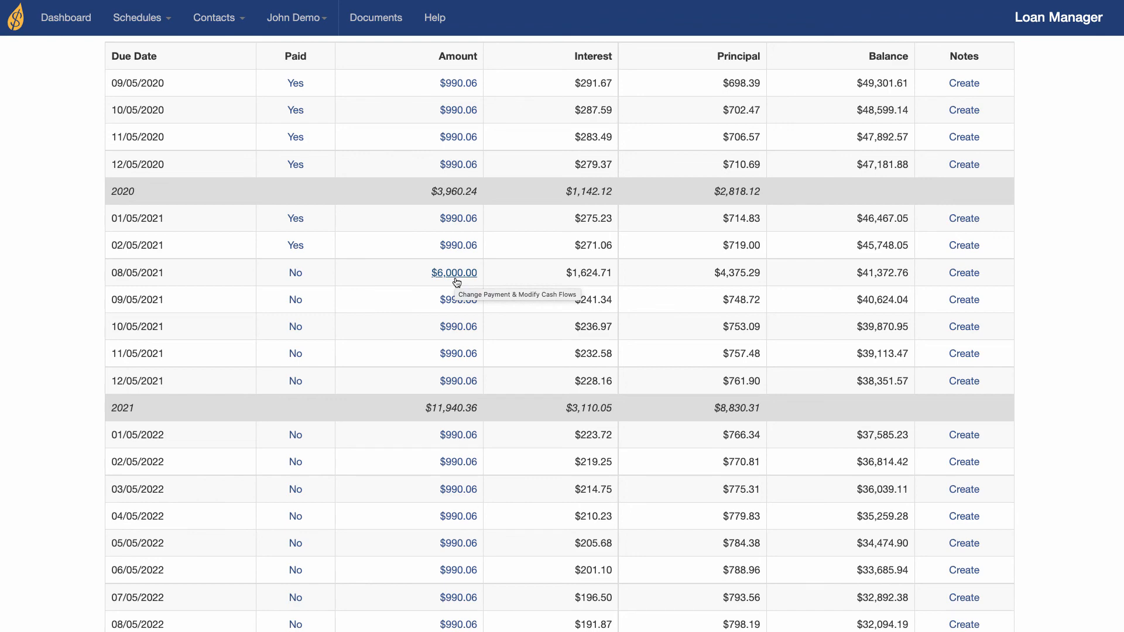
Mark the $6,000.00 catch-up payment due 08/05/2021 as paid.
left_click(295, 273)
scroll(326, 300, "down", 7)
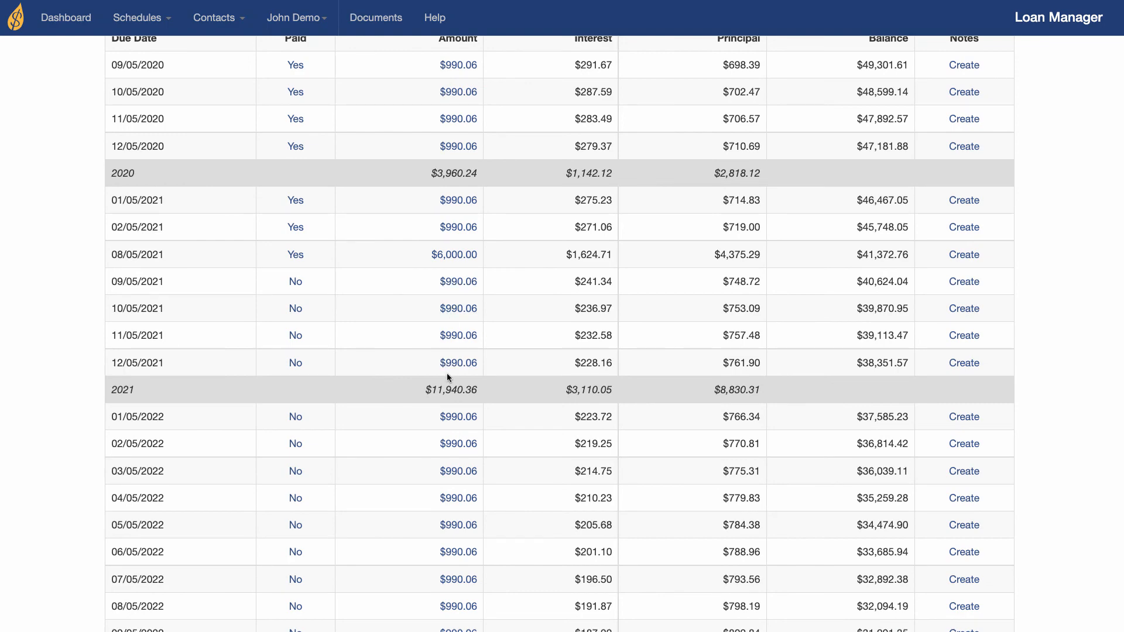
Restore the schedule version of Aug. 5, 2021, 11:08 p.m. from the loan's history and confirm.
scroll(445, 368, "up", 7)
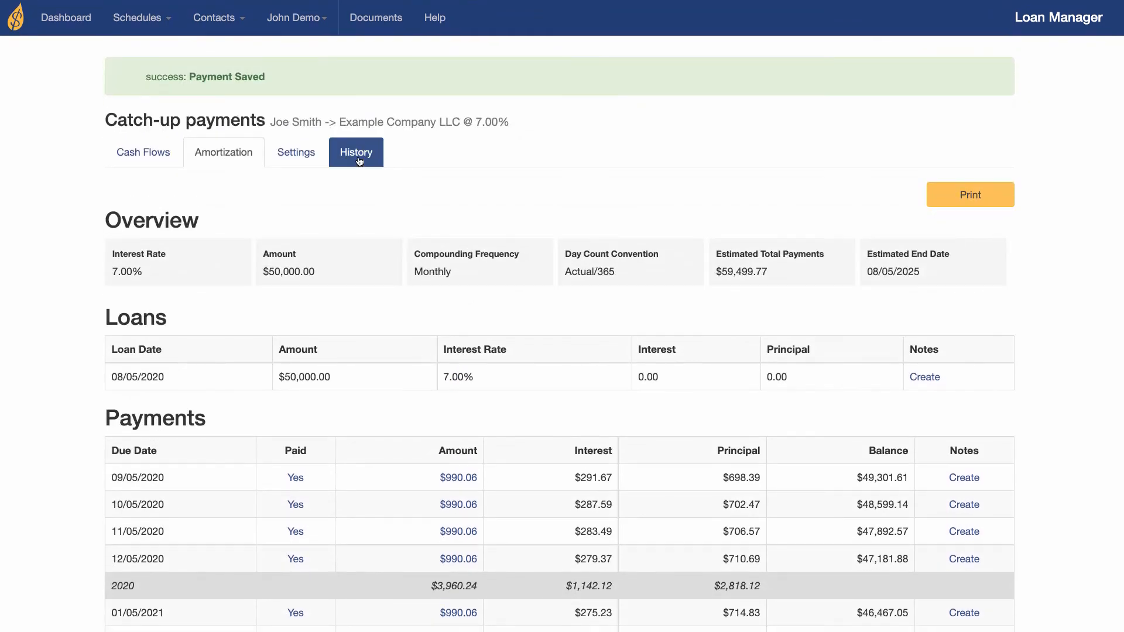
left_click(359, 162)
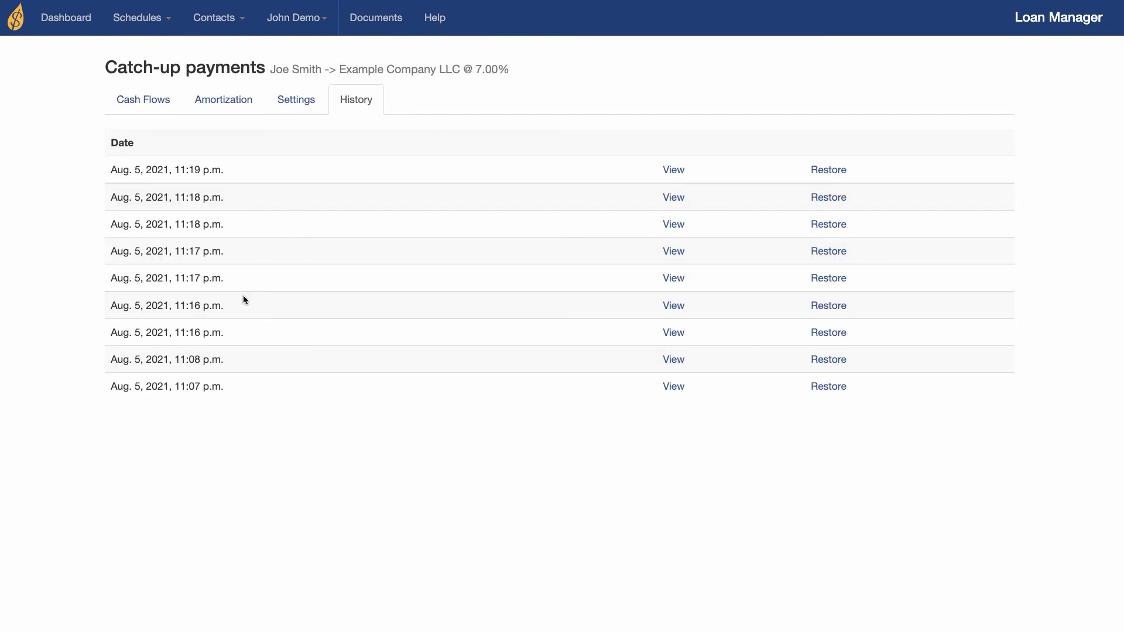
left_click(835, 360)
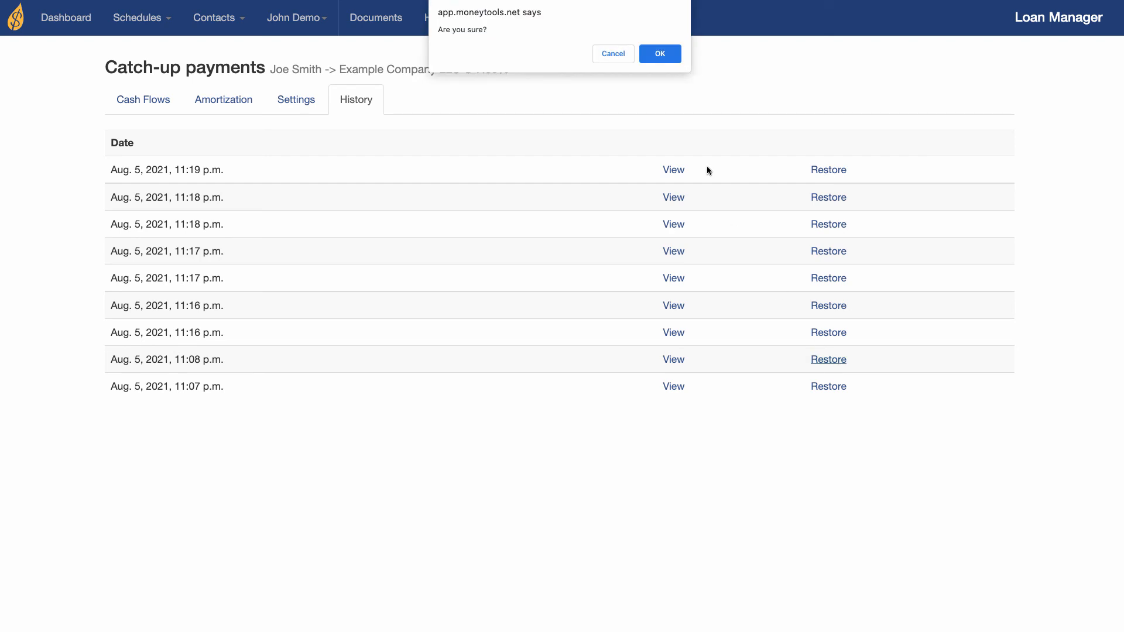
left_click(657, 53)
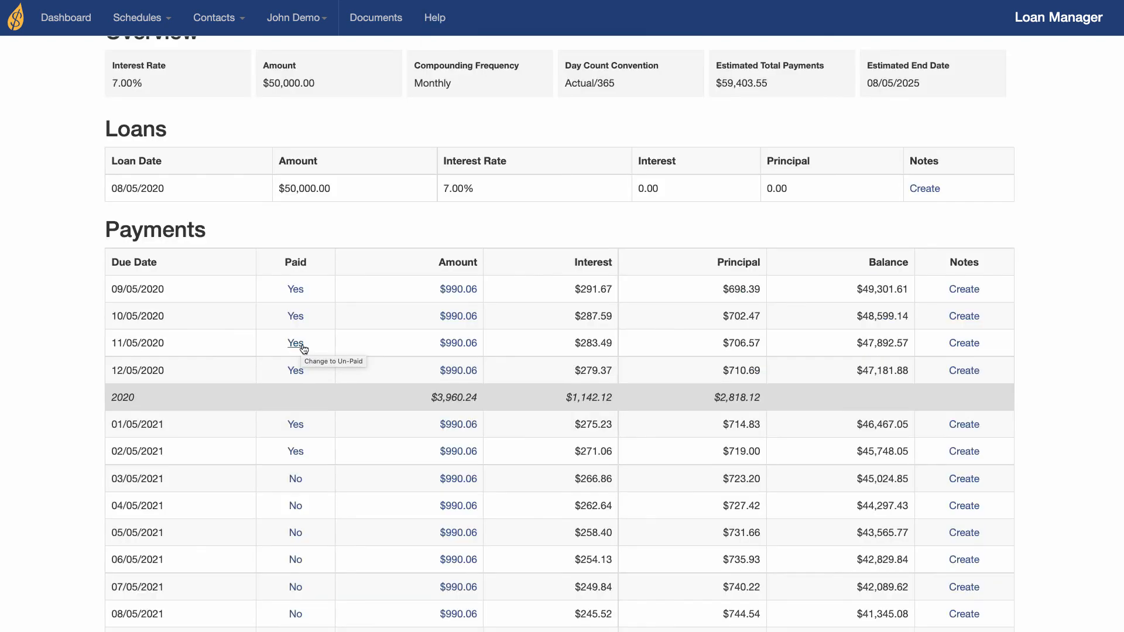
Separate the payment due 03/05/2021 into its own cash flow line in the restored schedule.
scroll(417, 365, "down", 4)
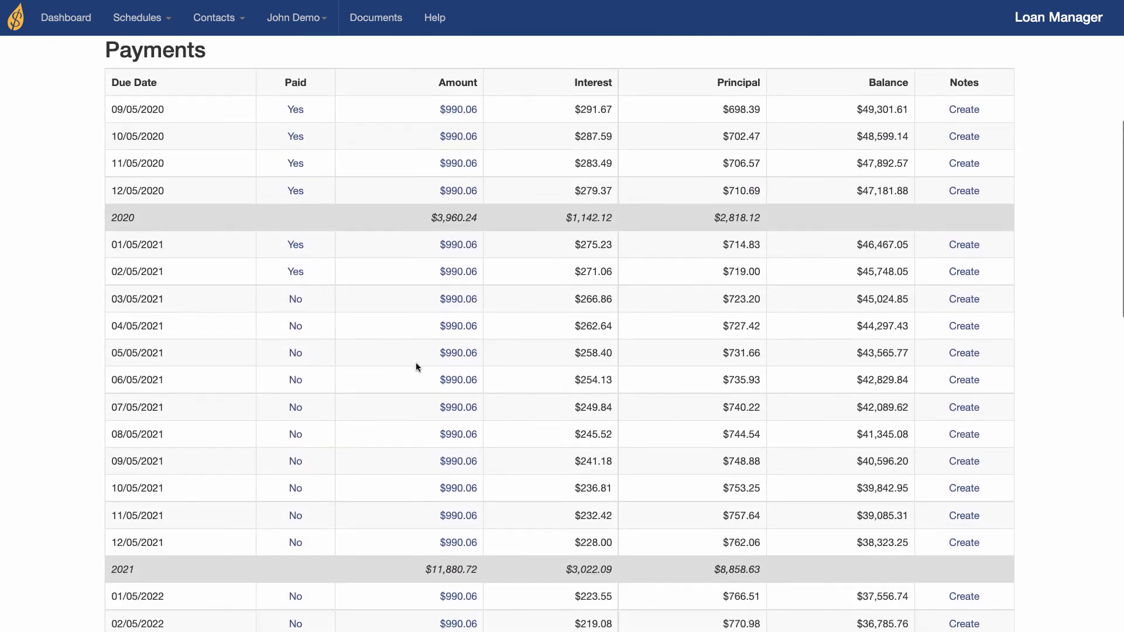
left_click(464, 301)
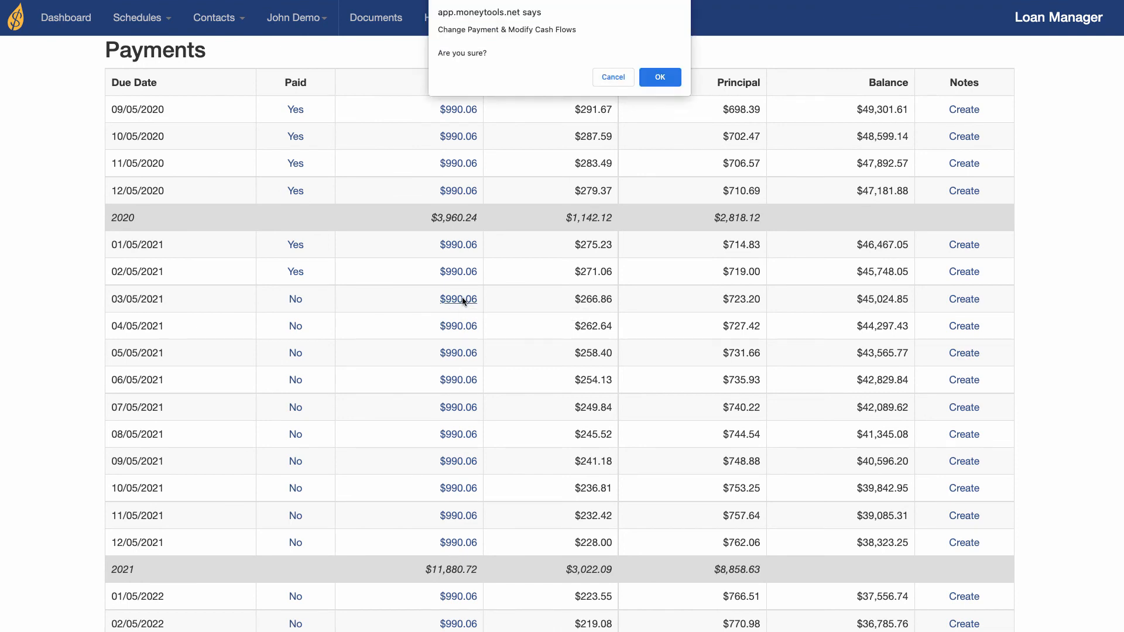
left_click(660, 76)
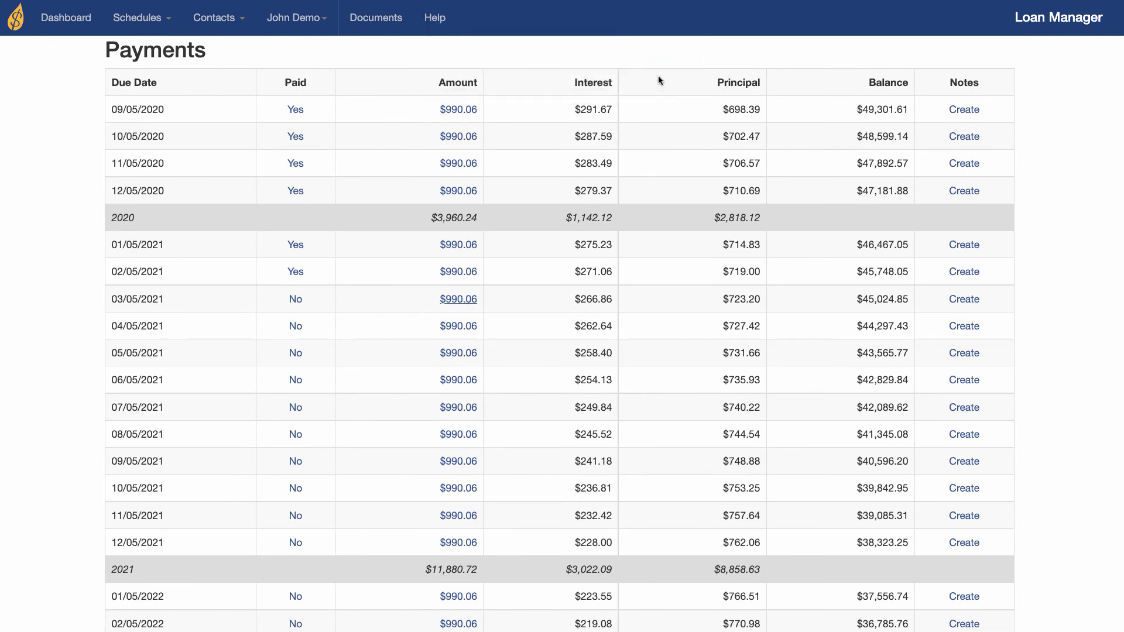
Split out the 08/05/2021 payment, and delete the 03/05/2021, 04/05/2021 and 08/05/2021 cash flow lines.
left_click(226, 100)
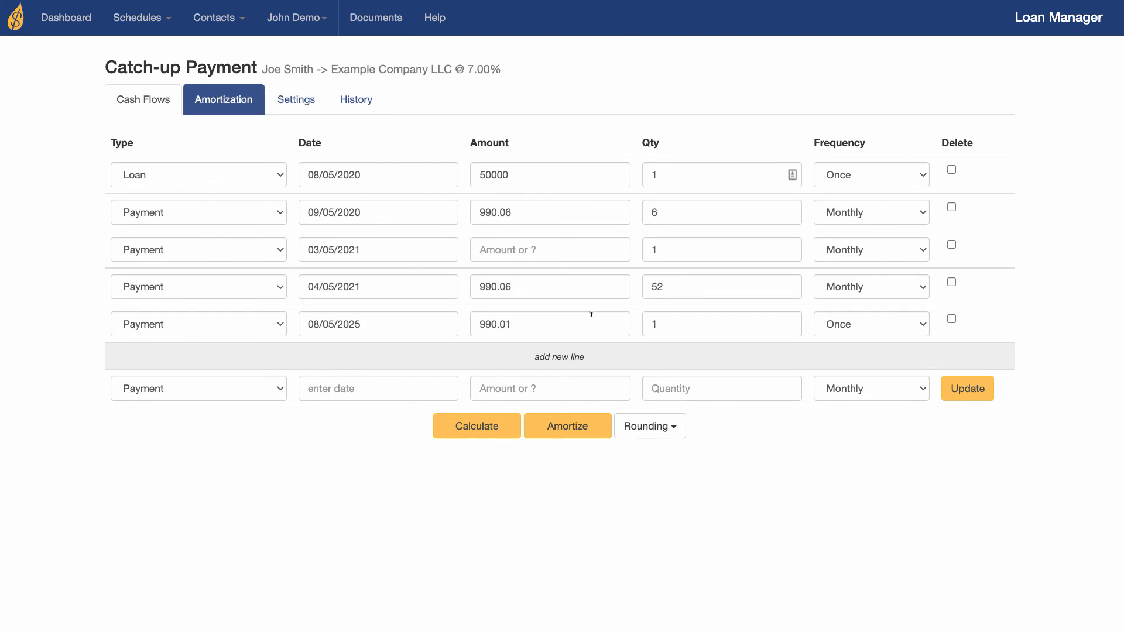
scroll(392, 441, "down", 5)
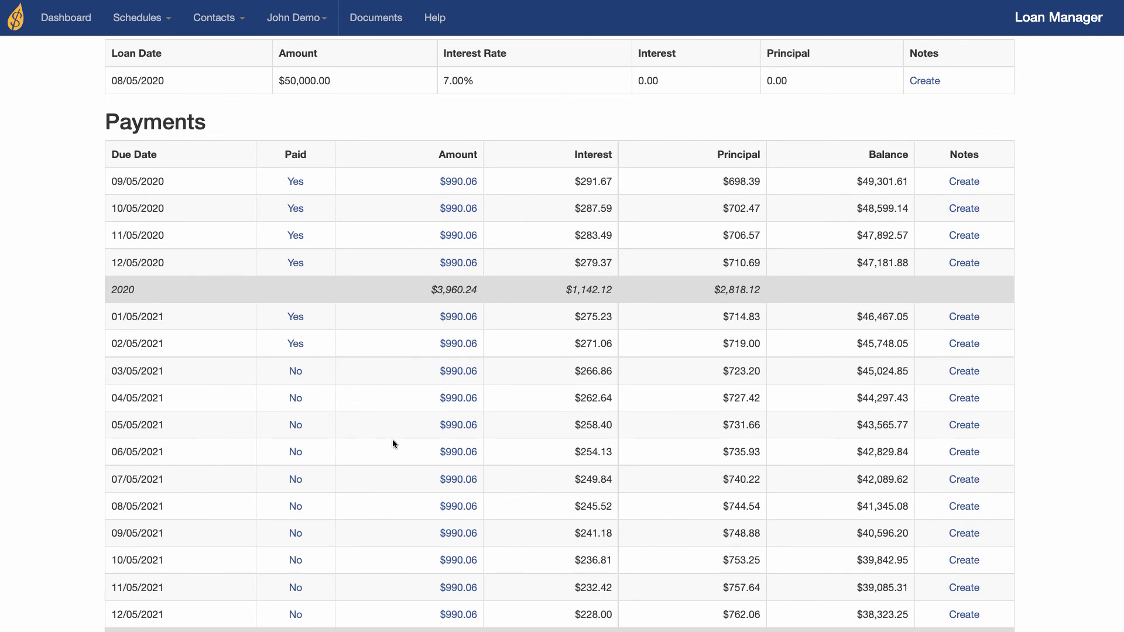
scroll(392, 440, "down", 2)
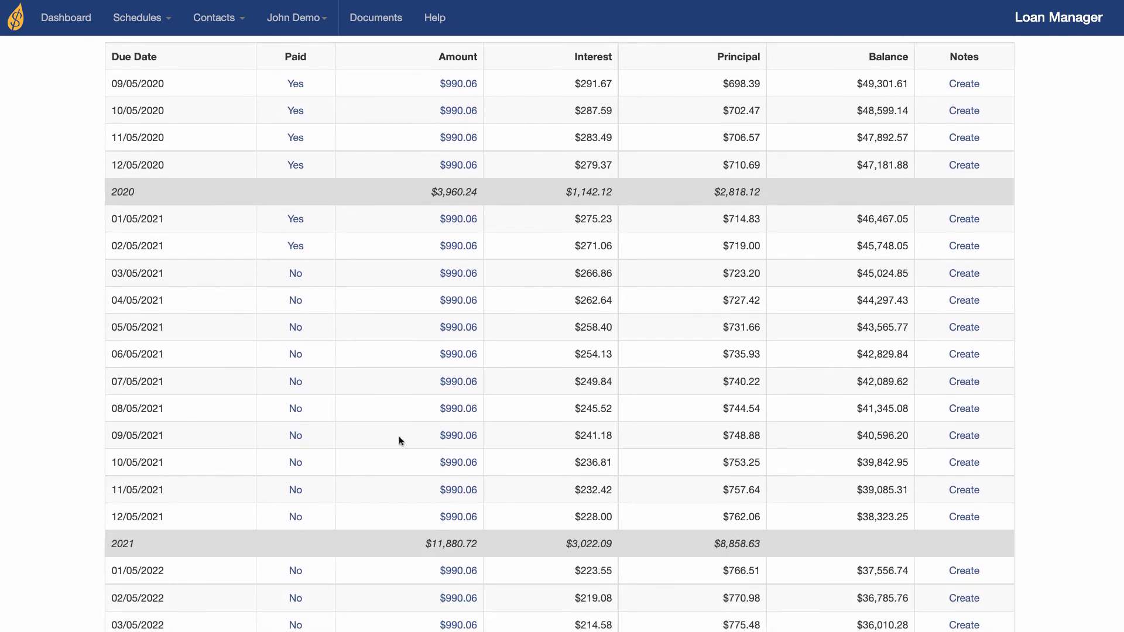
left_click(459, 410)
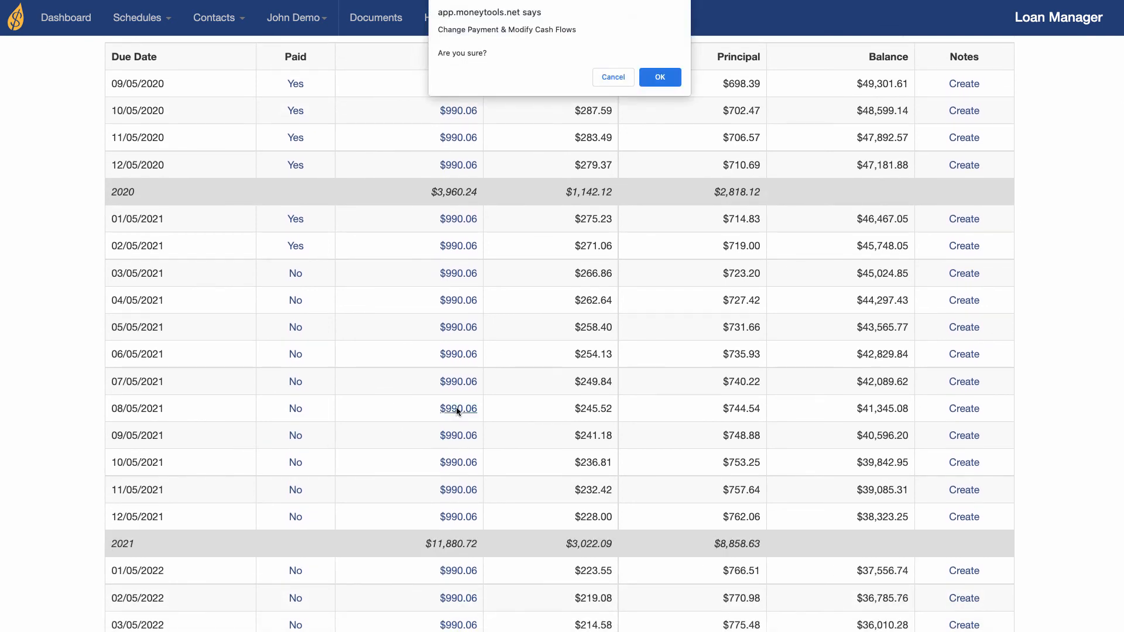
left_click(660, 79)
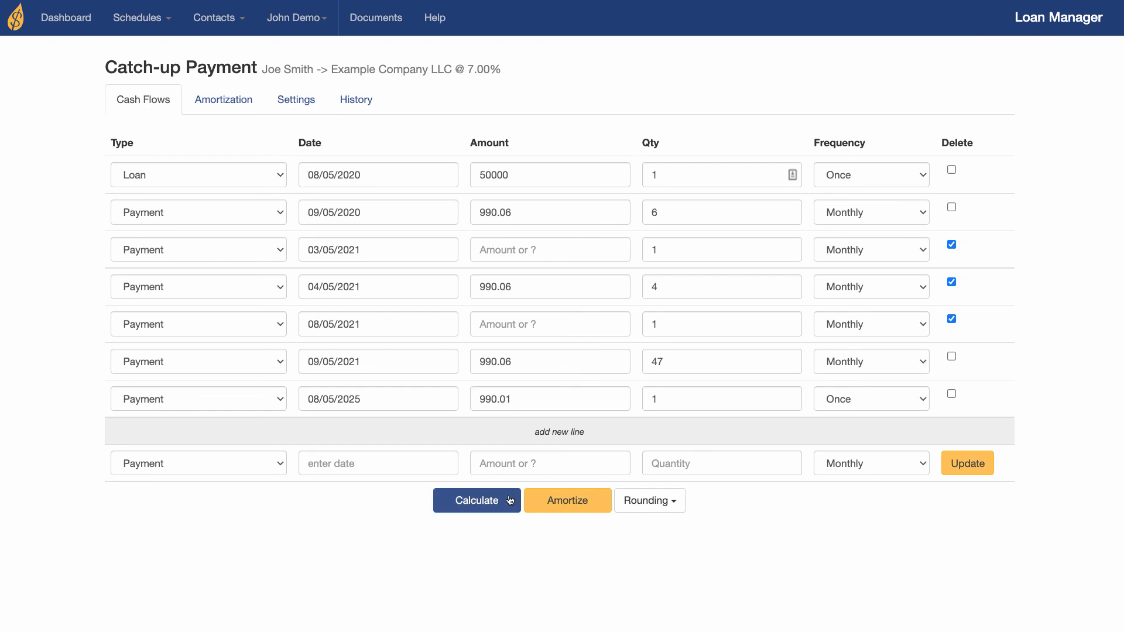
left_click(960, 466)
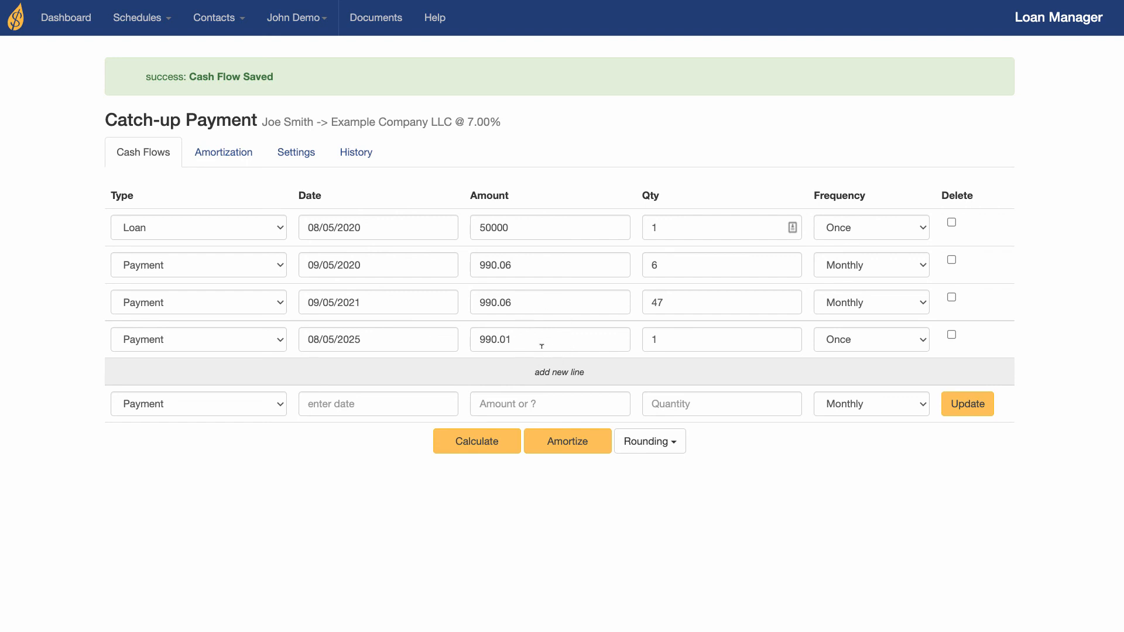
Recalculate the cash flows to work out the final 08/05/2025 payment and compare it with the regular monthly amount.
left_click(493, 443)
left_click_drag(531, 340, 471, 338)
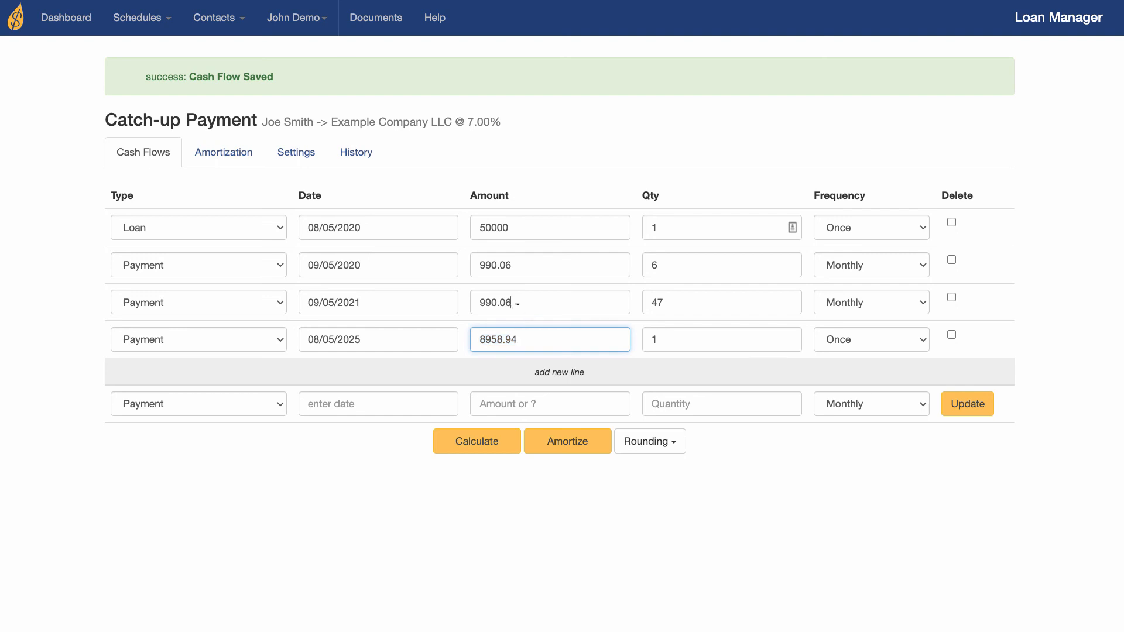
left_click_drag(515, 302, 480, 303)
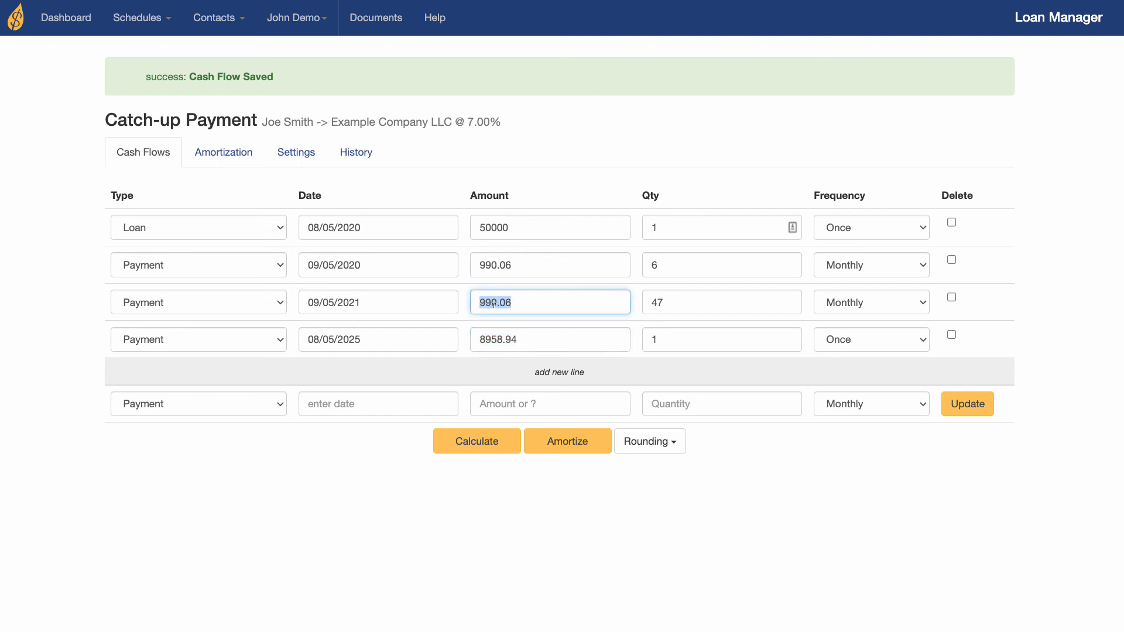
Delete the 08/05/2025 payment, give the 09/05/2021 monthly payments a quantity of 48 and a blank amount, and calculate the amount.
left_click(952, 336)
double_click(657, 303)
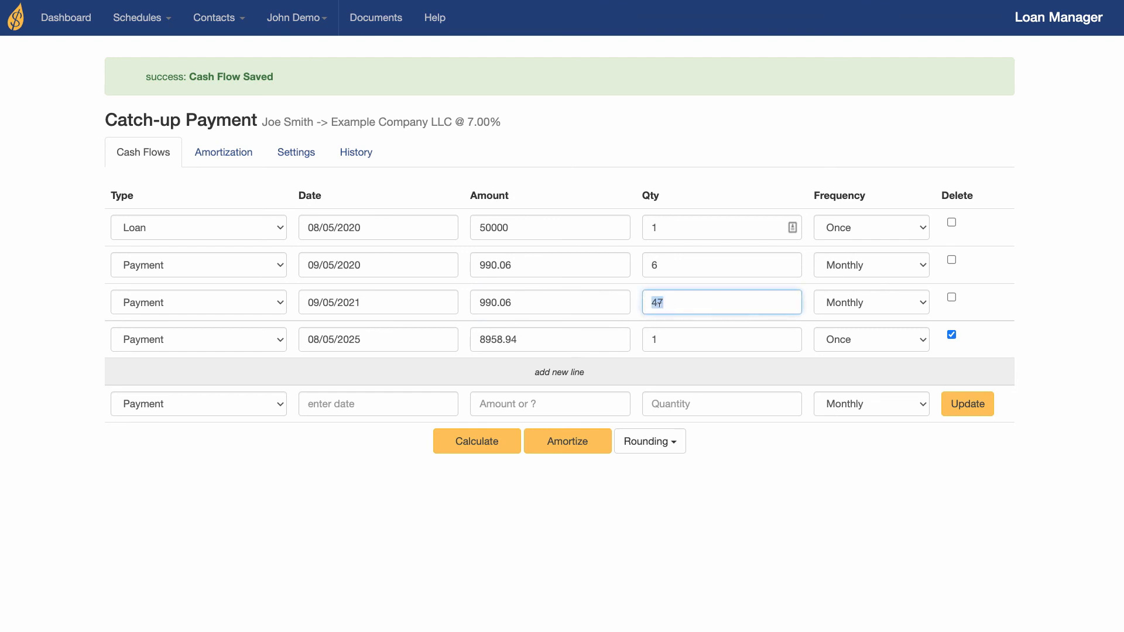
type("48")
left_click_drag(581, 303, 437, 299)
key("BackSpace")
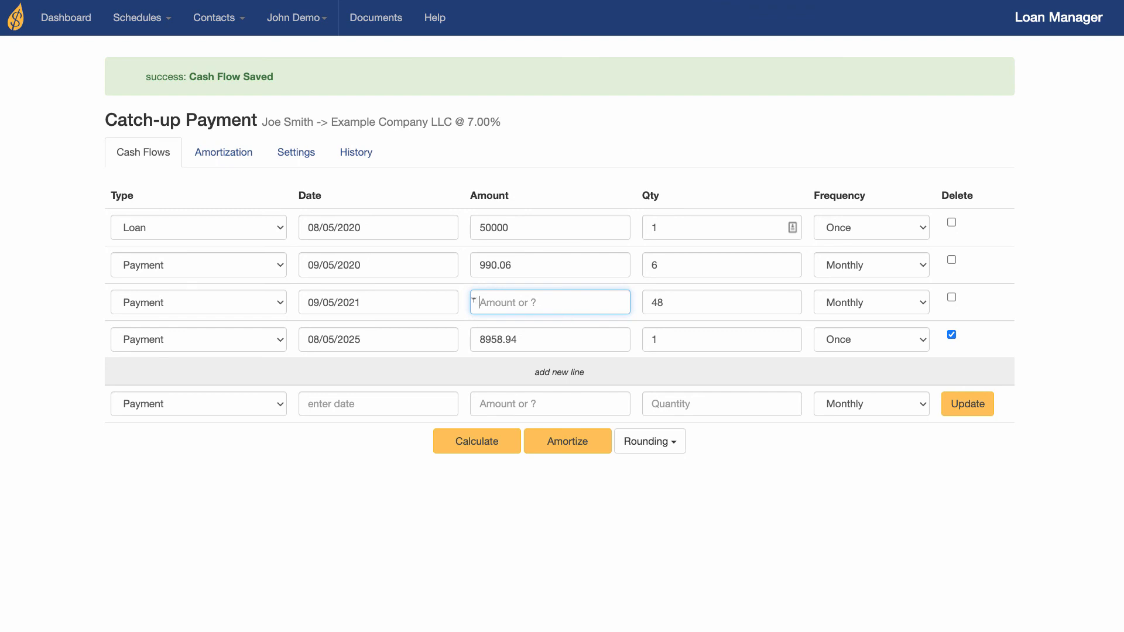
left_click(960, 412)
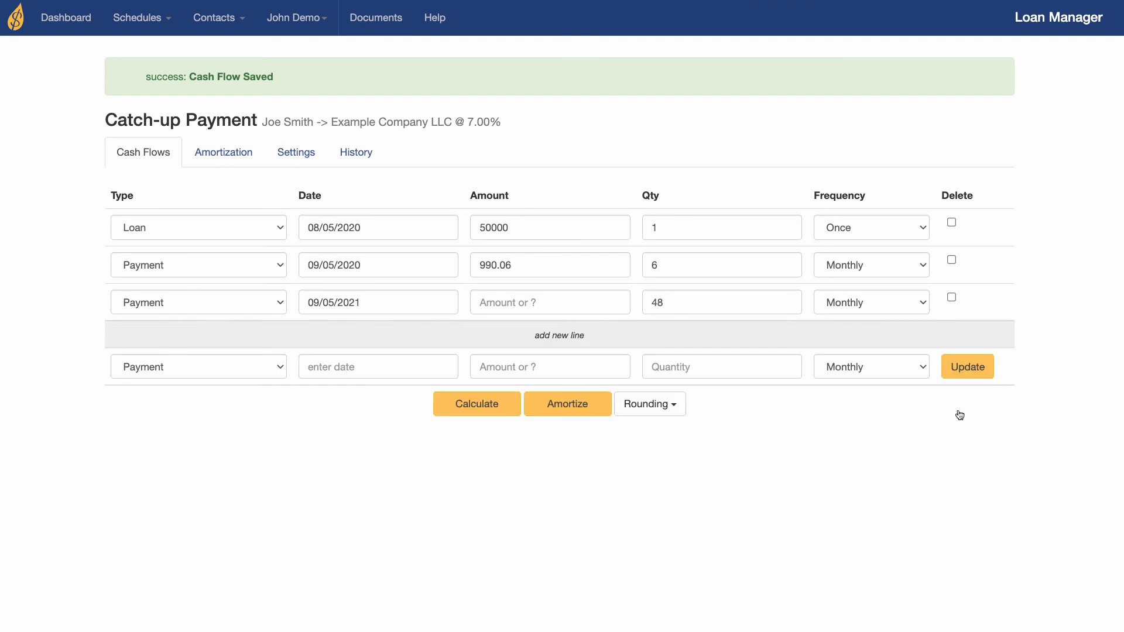
left_click(505, 414)
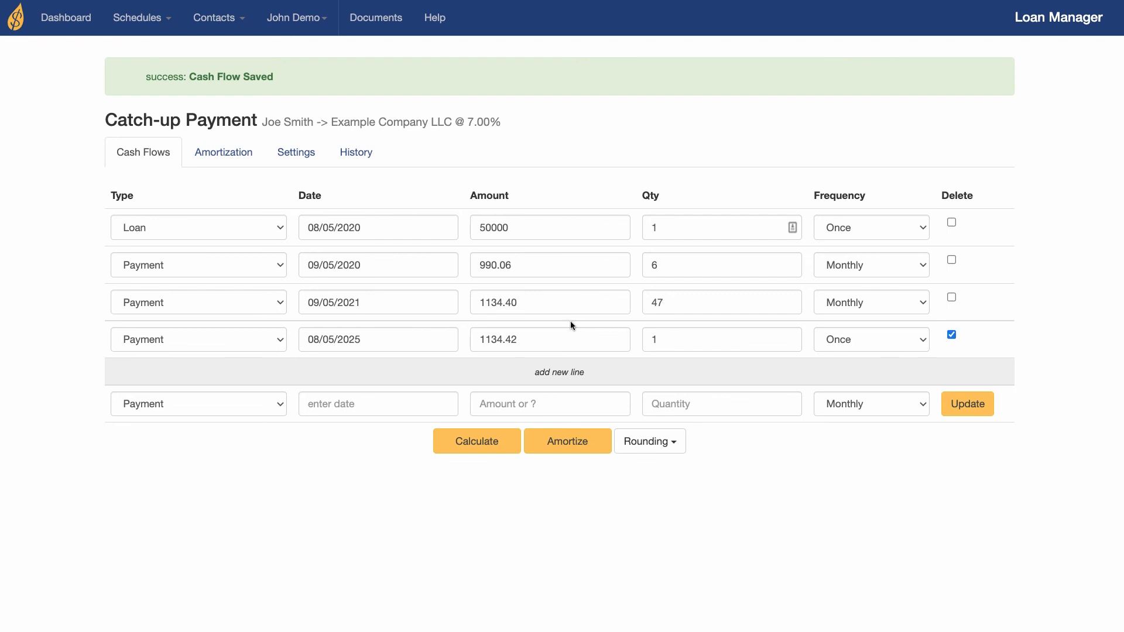
Set the 09/05/2021 monthly payments to 990.06 with a blank quantity, delete the 08/05/2025 line, and calculate the number of payments.
left_click_drag(550, 302, 454, 298)
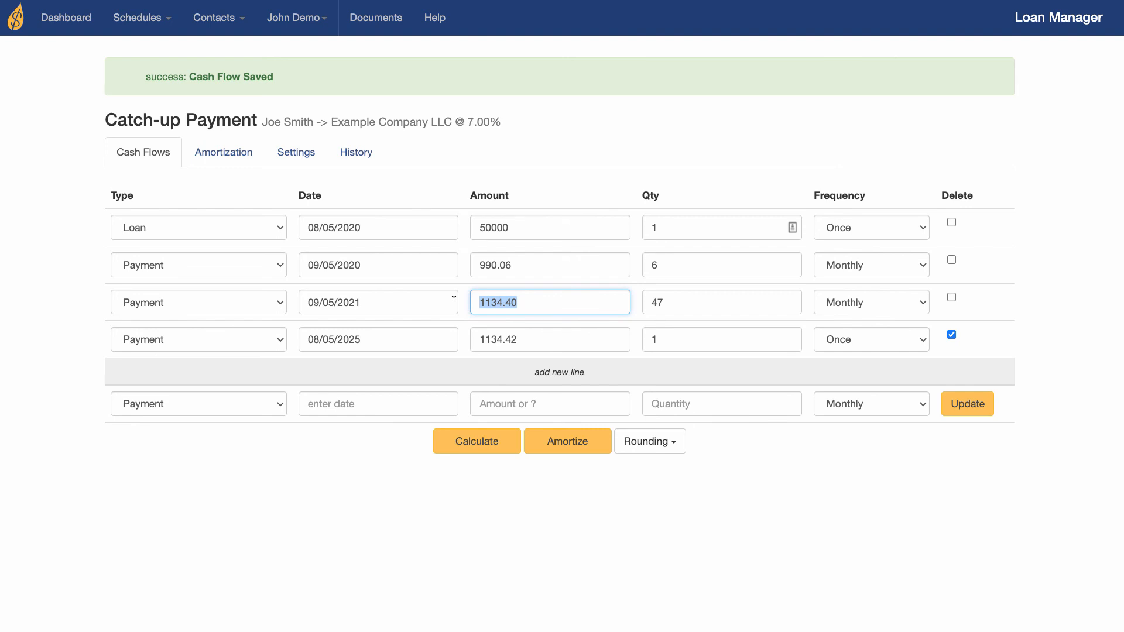
key("BackSpace")
type("990.06")
key("Tab")
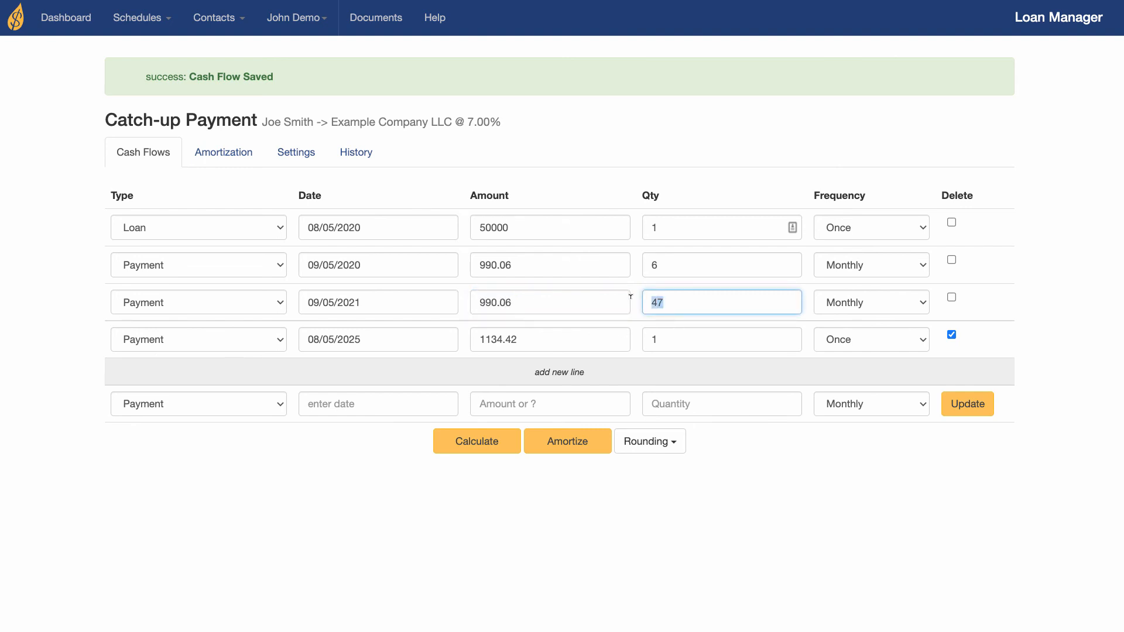
key("BackSpace")
left_click(988, 408)
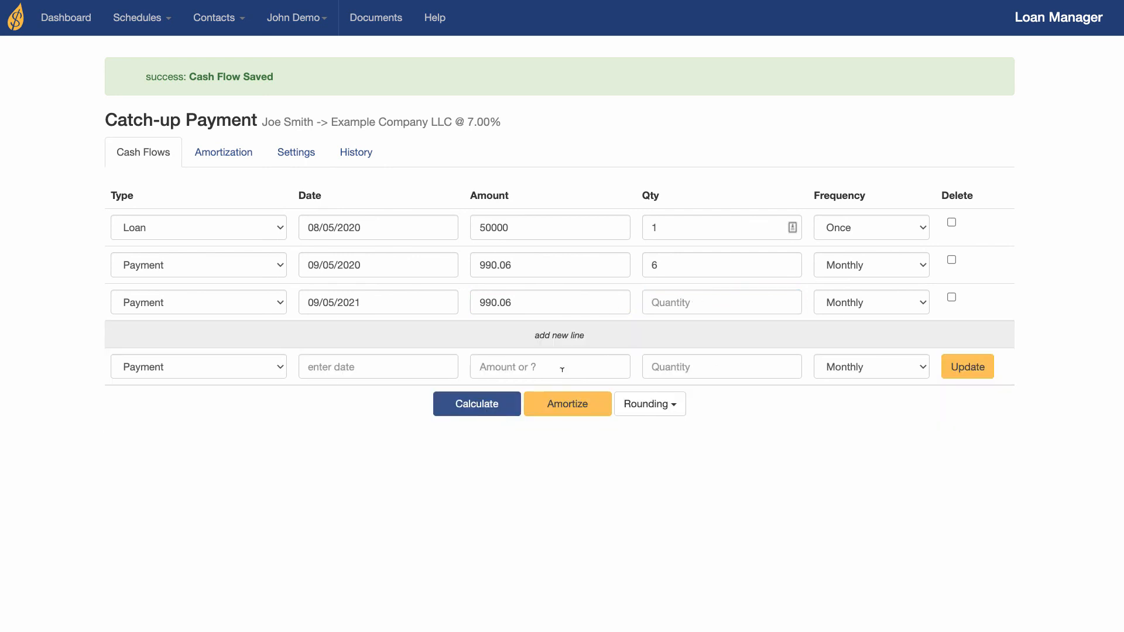
left_click(494, 410)
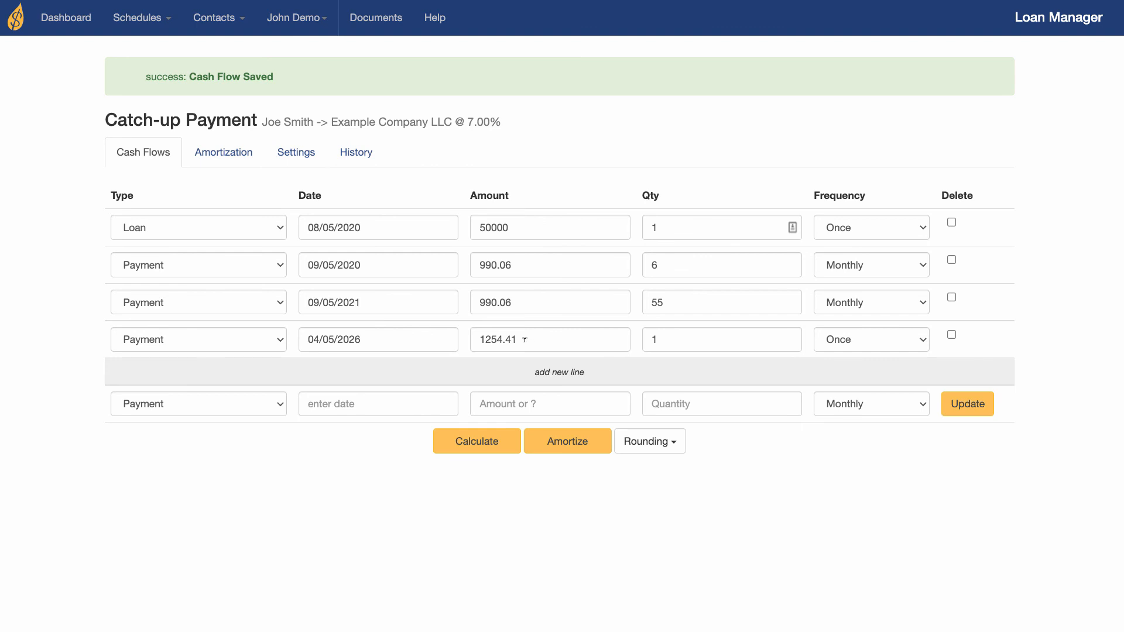
Set the 09/05/2021 payments' quantity to 56, move the final payment to 05/05/2026, and recalculate its amount.
left_click_drag(666, 303, 660, 302)
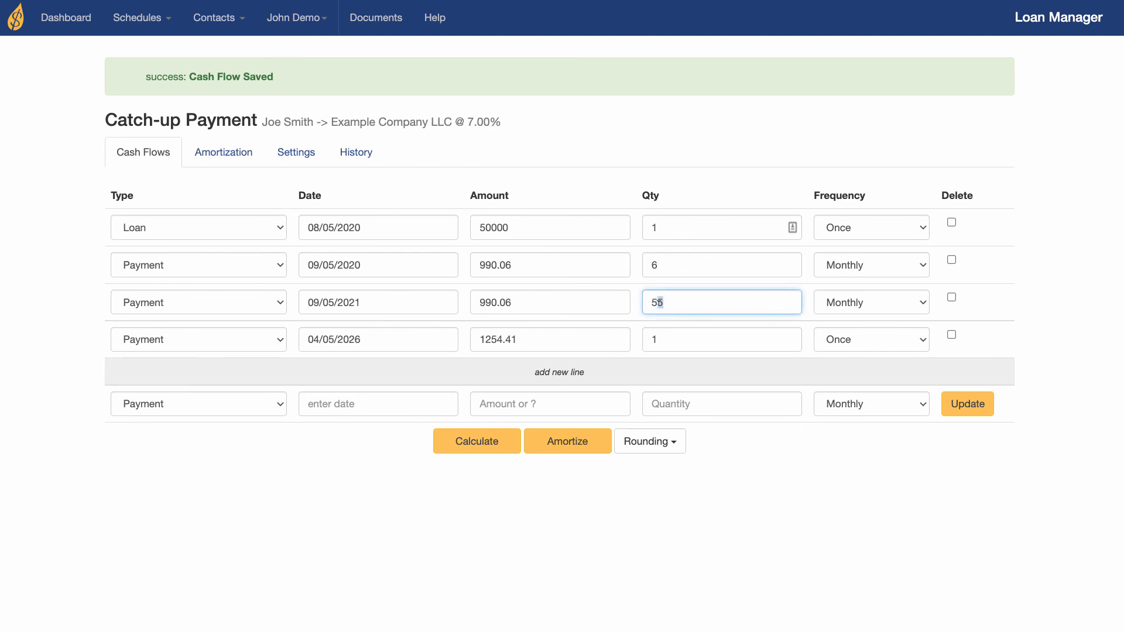
type("6")
left_click(314, 339)
left_click_drag(320, 339, 315, 339)
type("5")
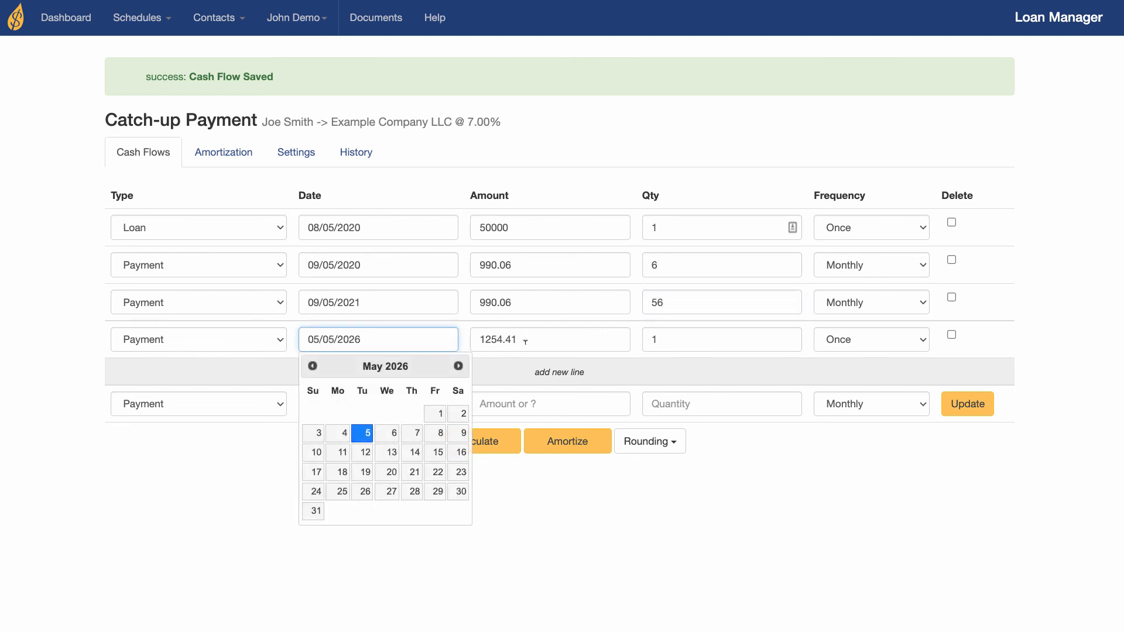
left_click(525, 342)
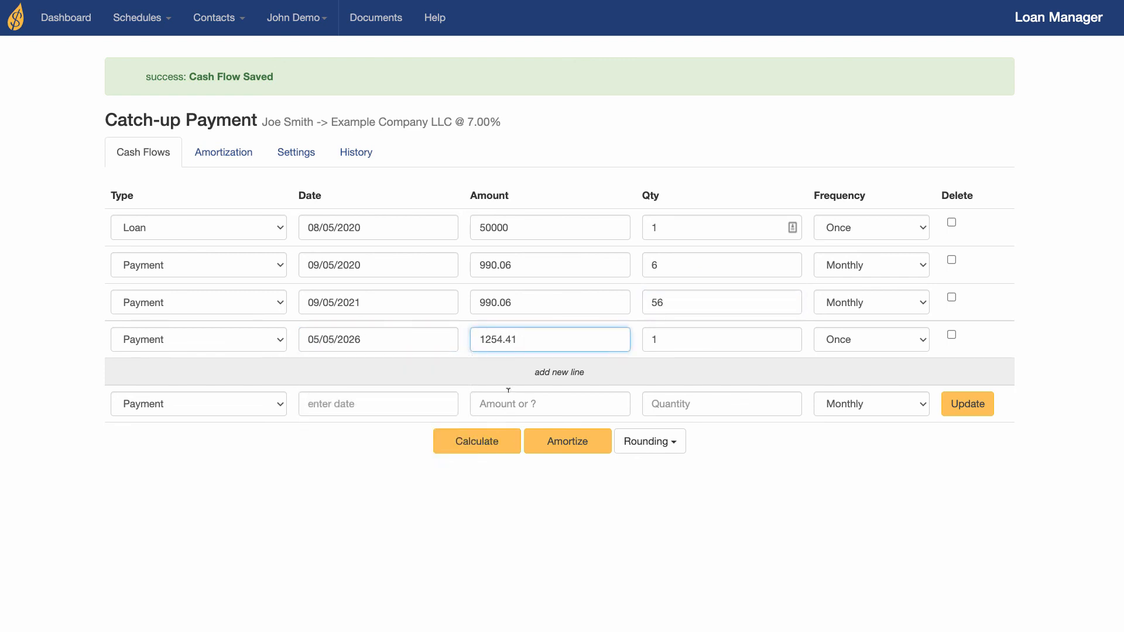
left_click(491, 448)
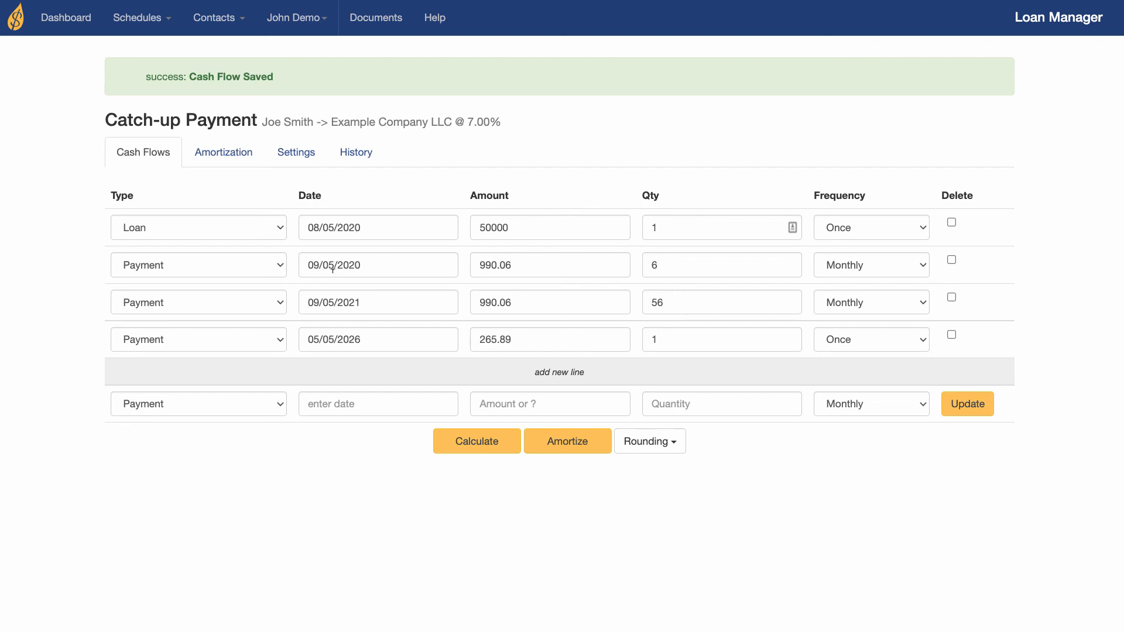
Amortize the loan and review the schedule from the skipped 2021 payments through the final 05/05/2026 payment.
left_click(570, 454)
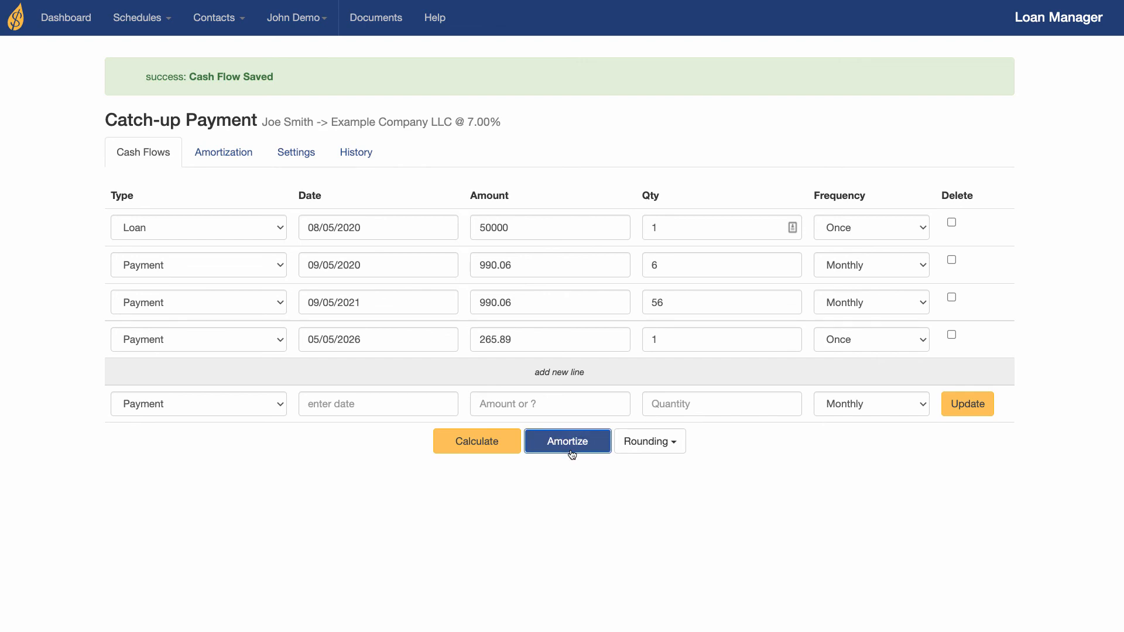
scroll(568, 452, "down", 7)
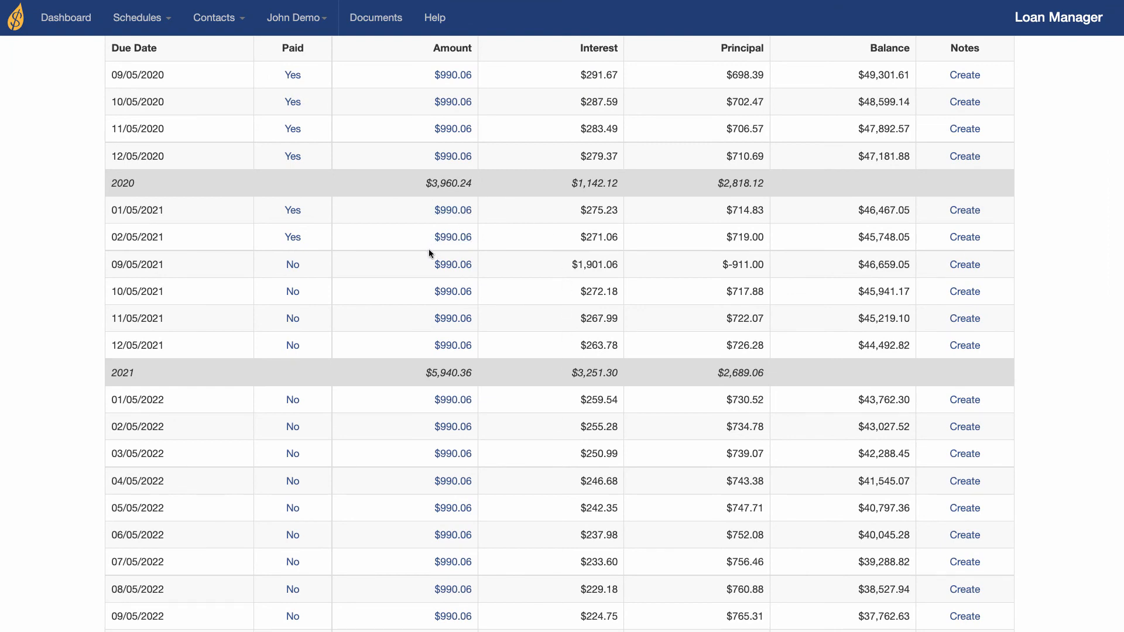
left_click_drag(427, 262, 466, 265)
scroll(468, 293, "down", 19)
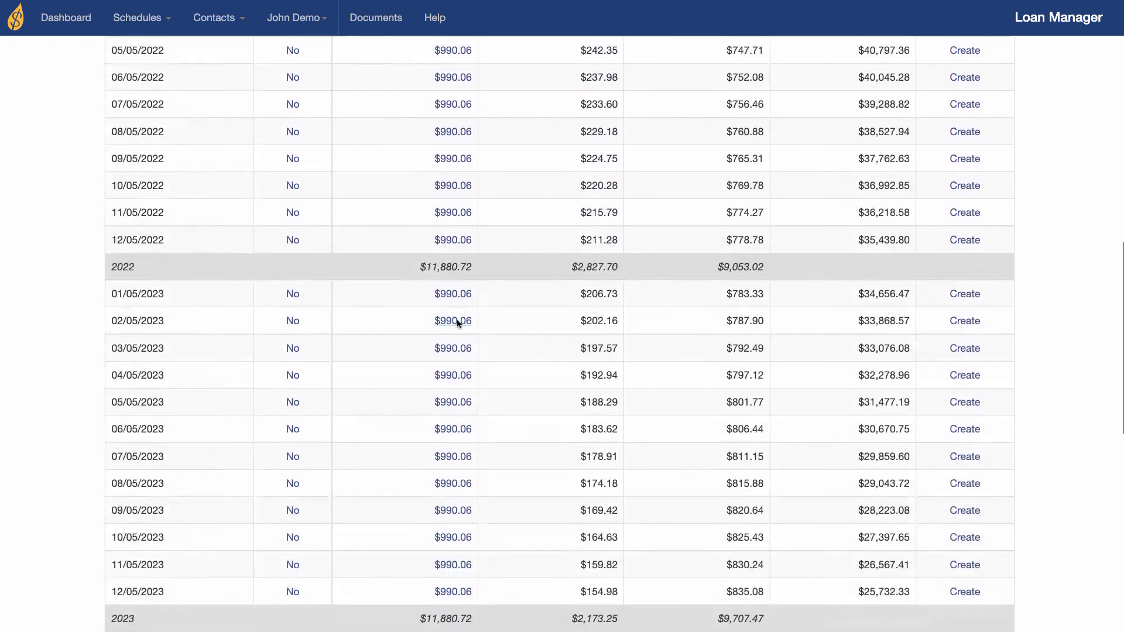
scroll(458, 323, "down", 4)
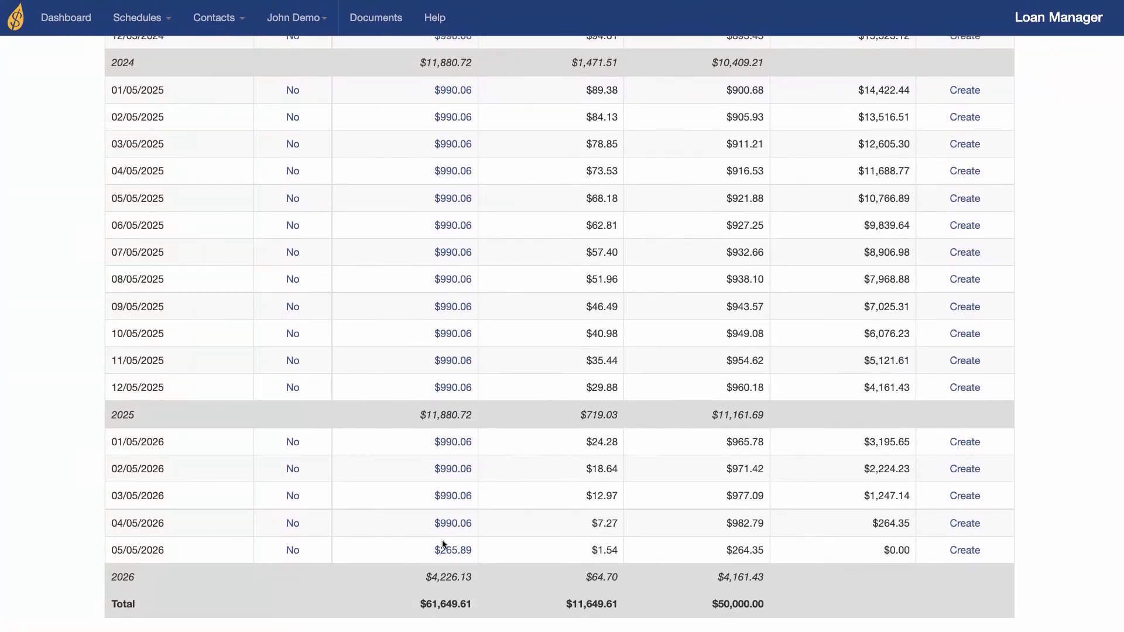